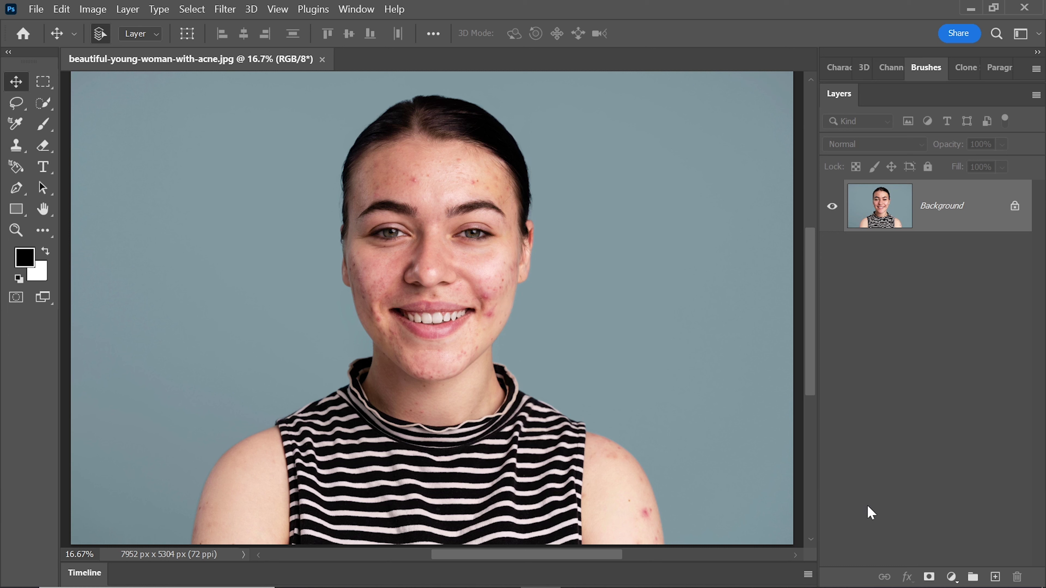
Add a Hue/Saturation adjustment layer limited to the Reds
{"action": "left_click", "coordinate": [950, 577]}
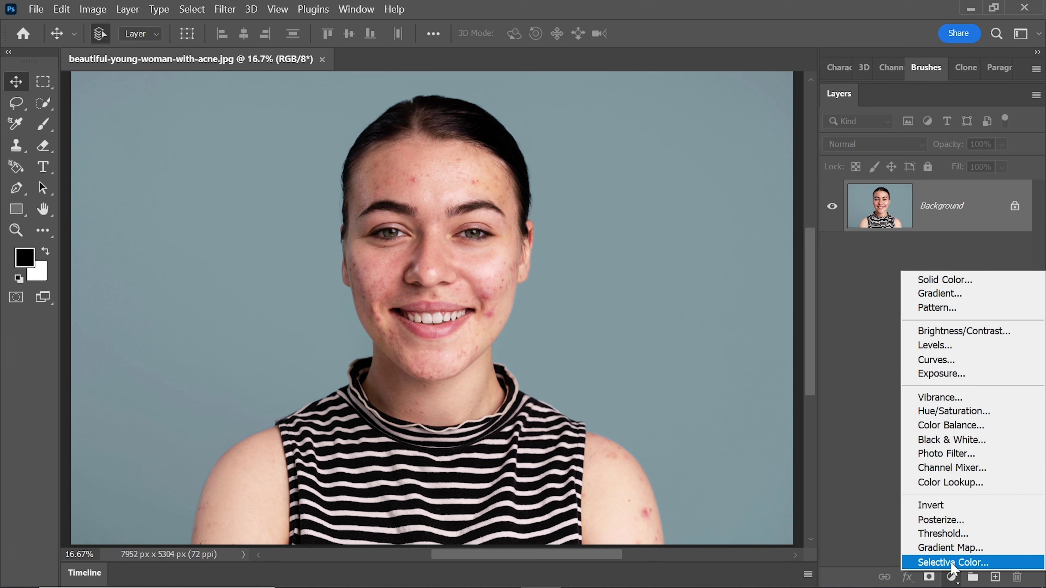
{"action": "left_click", "coordinate": [948, 412]}
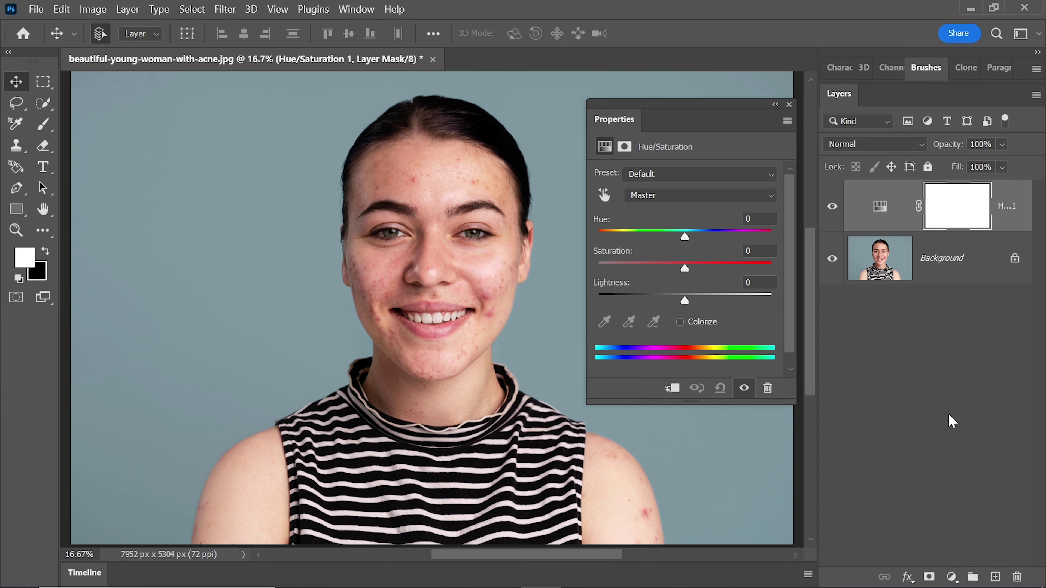
{"action": "left_click", "coordinate": [655, 195]}
{"action": "left_click", "coordinate": [653, 212]}
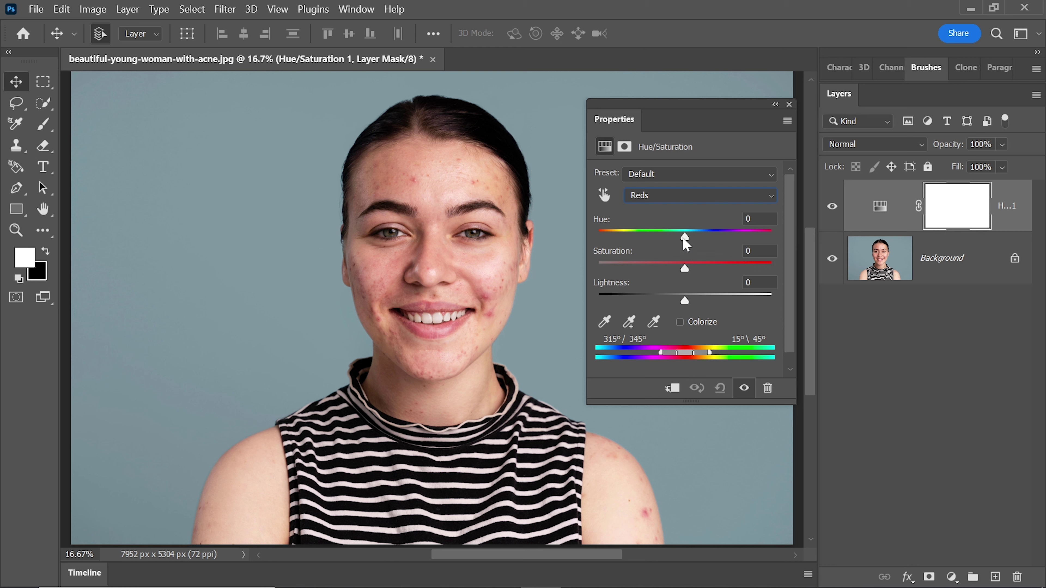
Set the Reds to Hue +25 and Saturation +25, narrowing the range to 302°/332°–1°/32°
{"action": "left_click_drag", "start_coordinate": [684, 237], "coordinate": [733, 237]}
{"action": "left_click_drag", "start_coordinate": [684, 268], "coordinate": [733, 274]}
{"action": "left_click_drag", "start_coordinate": [741, 236], "coordinate": [721, 269]}
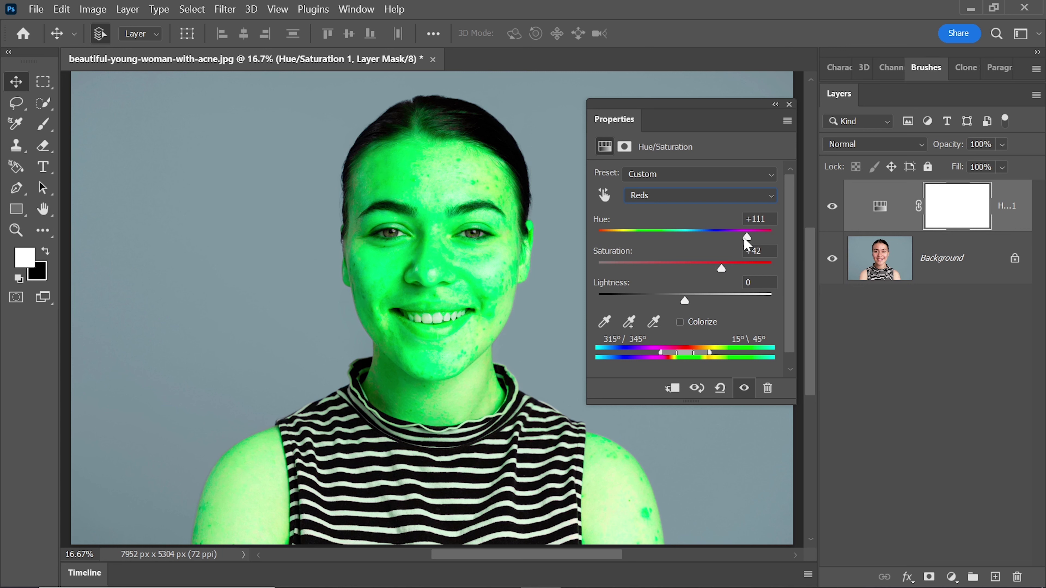
{"action": "left_click_drag", "start_coordinate": [747, 236], "coordinate": [735, 234]}
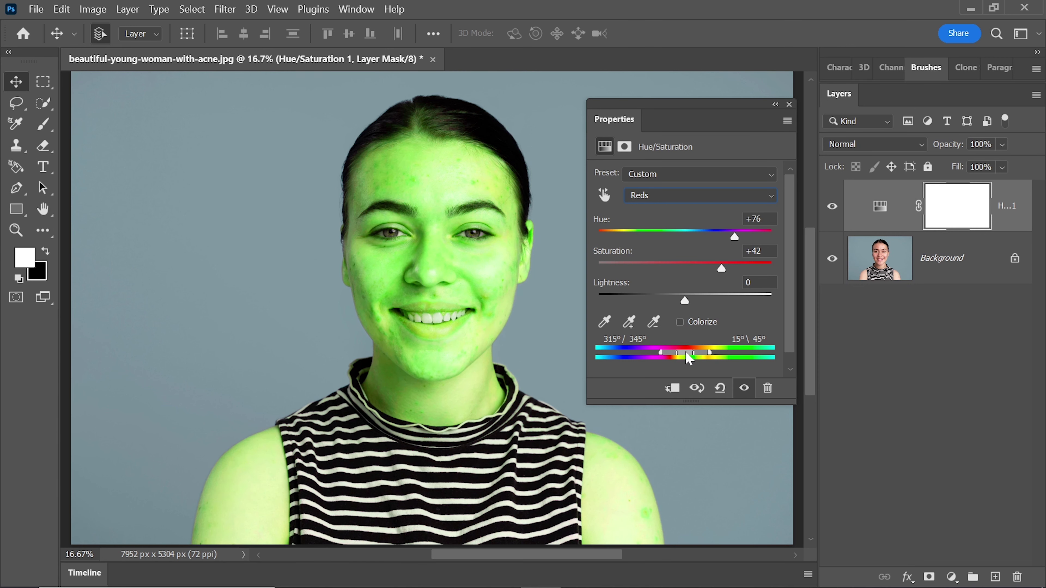
{"action": "left_click_drag", "start_coordinate": [686, 355], "coordinate": [680, 358]}
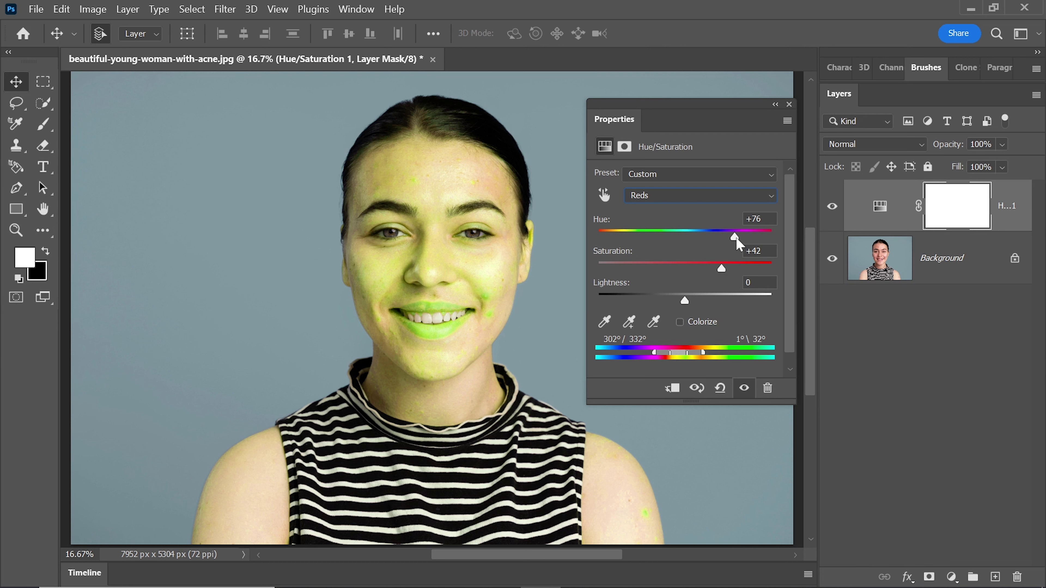
{"action": "left_click_drag", "start_coordinate": [736, 239], "coordinate": [707, 270]}
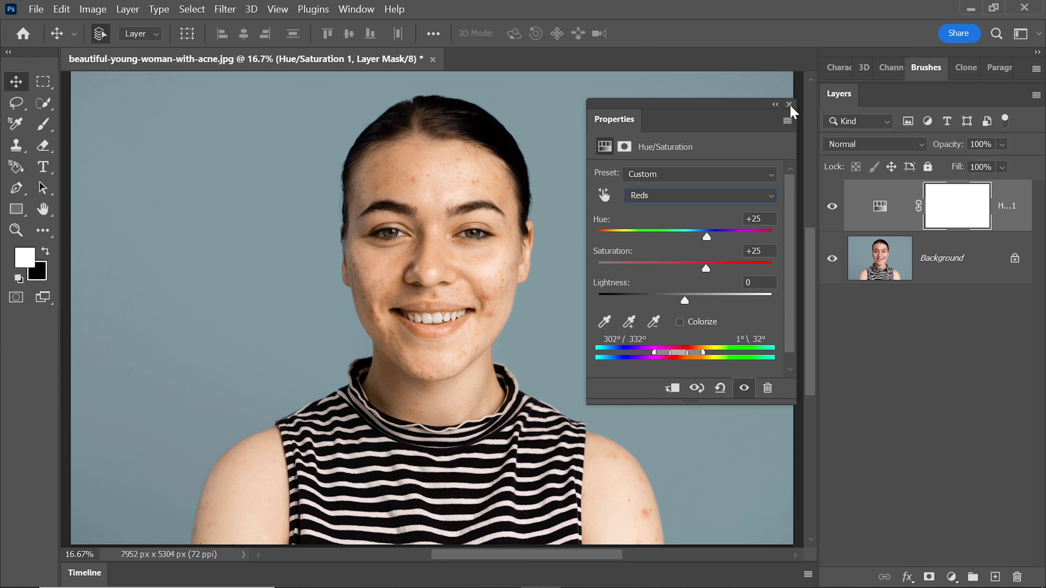
Zoom in on the face and pick the Brush tool with black as the foreground colour
{"action": "left_click", "coordinate": [790, 104]}
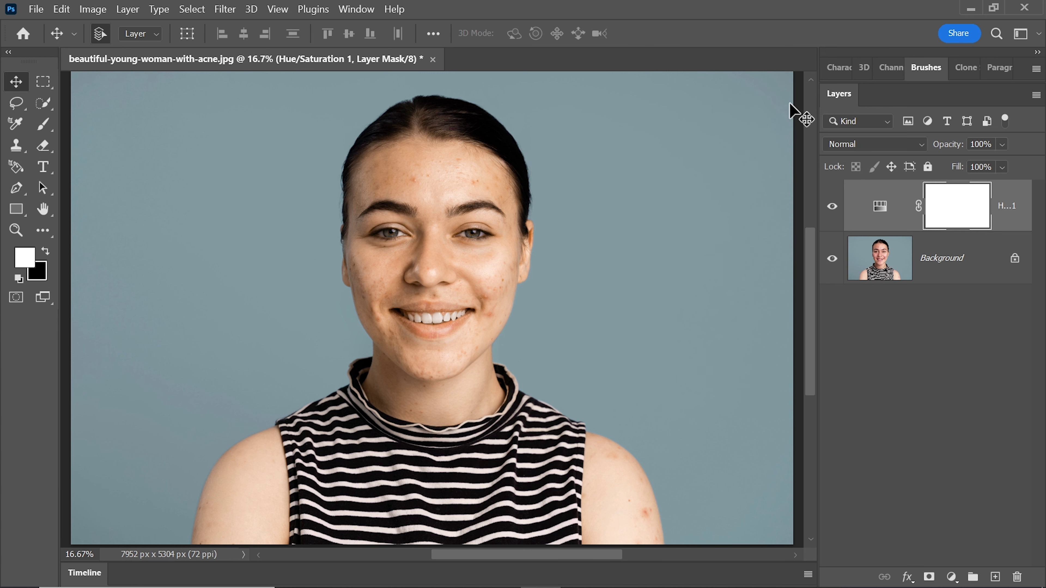
{"action": "key", "text": "ctrl+plus"}
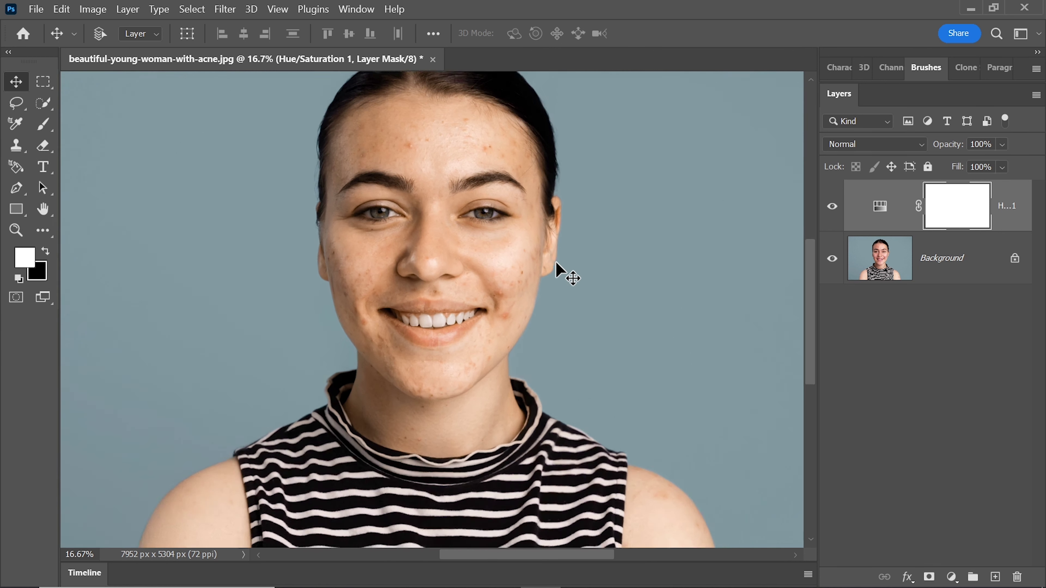
{"action": "key", "text": "ctrl+plus"}
{"action": "key", "text": "ctrl+plus"}
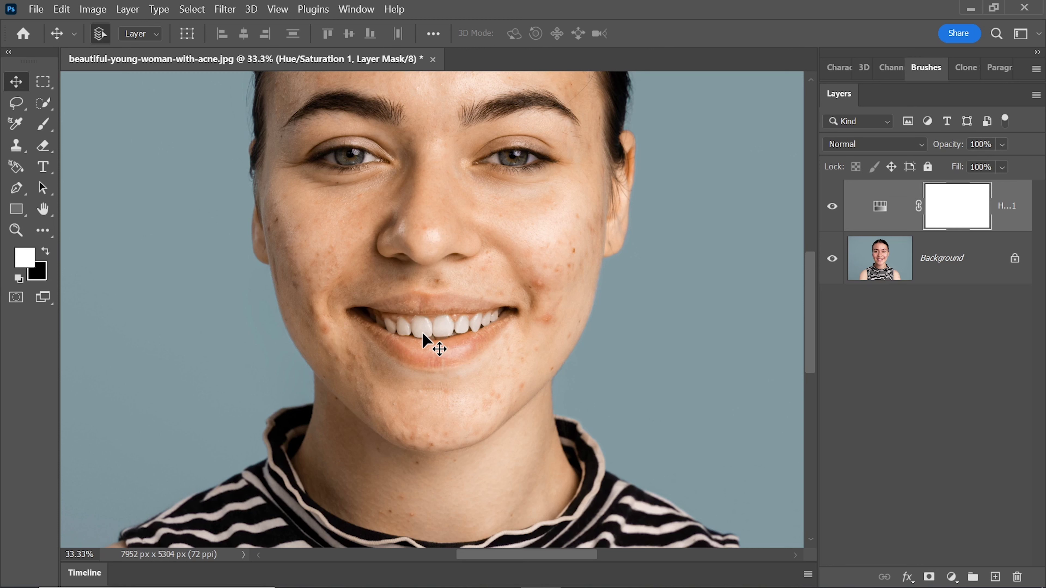
{"action": "left_click", "coordinate": [43, 123]}
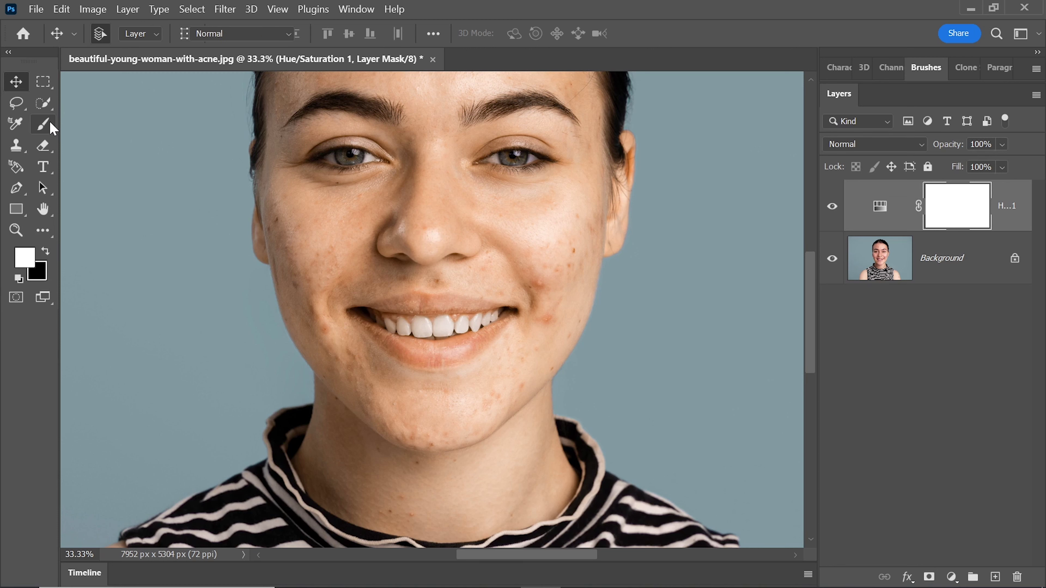
{"action": "left_click", "coordinate": [46, 251]}
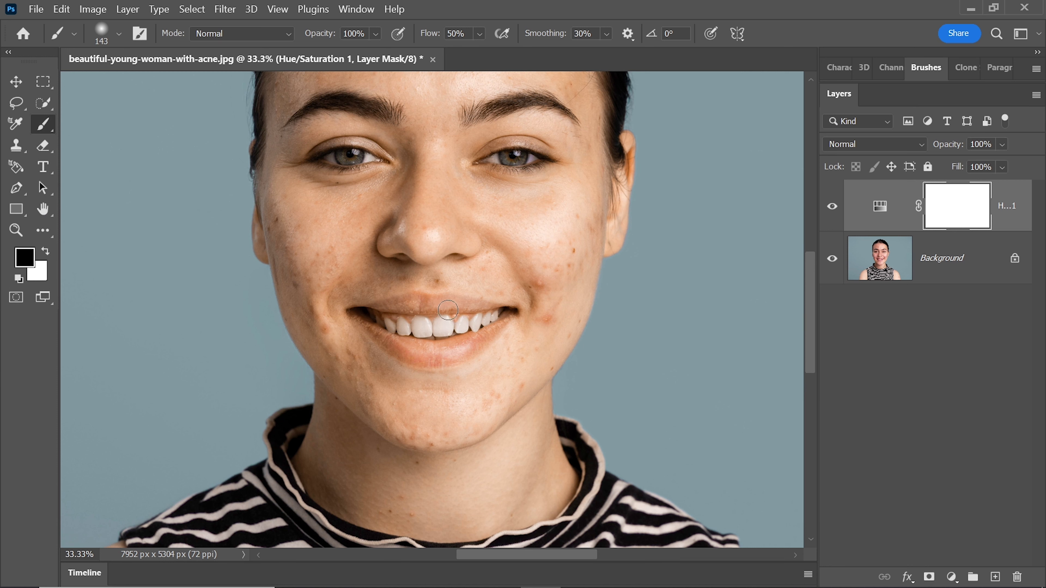
Paint black over both lips on the Hue/Saturation 1 mask to restore their colour
{"action": "mouse_move", "coordinate": [445, 308]}
{"action": "left_mouse_down"}
{"action": "mouse_move", "coordinate": [359, 317]}
{"action": "mouse_move", "coordinate": [406, 347]}
{"action": "mouse_move", "coordinate": [462, 352]}
{"action": "mouse_move", "coordinate": [420, 350]}
{"action": "mouse_move", "coordinate": [481, 339]}
{"action": "mouse_move", "coordinate": [402, 327]}
{"action": "mouse_move", "coordinate": [473, 325]}
{"action": "mouse_move", "coordinate": [427, 322]}
{"action": "mouse_move", "coordinate": [447, 306]}
{"action": "mouse_move", "coordinate": [484, 311]}
{"action": "left_mouse_up"}
{"action": "mouse_move", "coordinate": [419, 307]}
{"action": "left_mouse_down"}
{"action": "mouse_move", "coordinate": [363, 319]}
{"action": "mouse_move", "coordinate": [453, 337]}
{"action": "mouse_move", "coordinate": [506, 315]}
{"action": "left_mouse_up"}
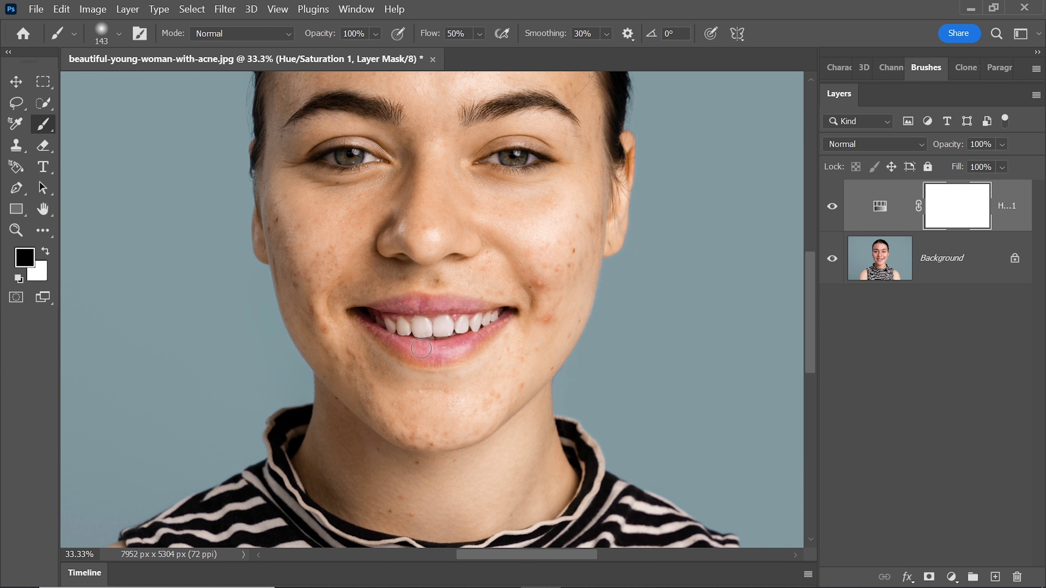
{"action": "mouse_move", "coordinate": [383, 342]}
{"action": "left_mouse_down"}
{"action": "mouse_move", "coordinate": [453, 364]}
{"action": "mouse_move", "coordinate": [506, 333]}
{"action": "mouse_move", "coordinate": [419, 335]}
{"action": "mouse_move", "coordinate": [386, 310]}
{"action": "mouse_move", "coordinate": [441, 303]}
{"action": "mouse_move", "coordinate": [509, 314]}
{"action": "mouse_move", "coordinate": [415, 325]}
{"action": "left_mouse_up"}
{"action": "key", "text": "ctrl+minus"}
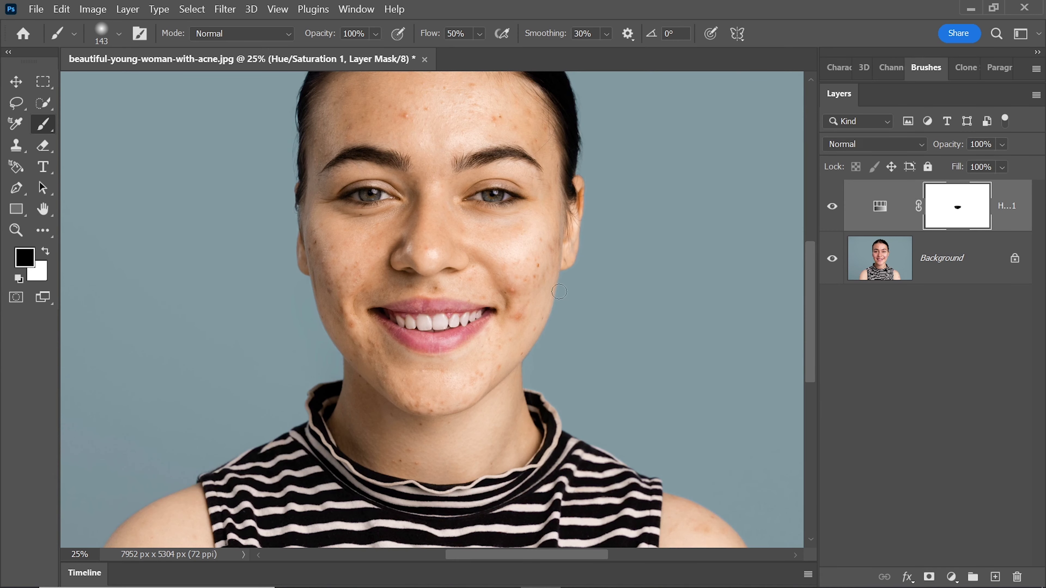
{"action": "left_click_drag", "start_coordinate": [809, 288], "coordinate": [809, 273]}
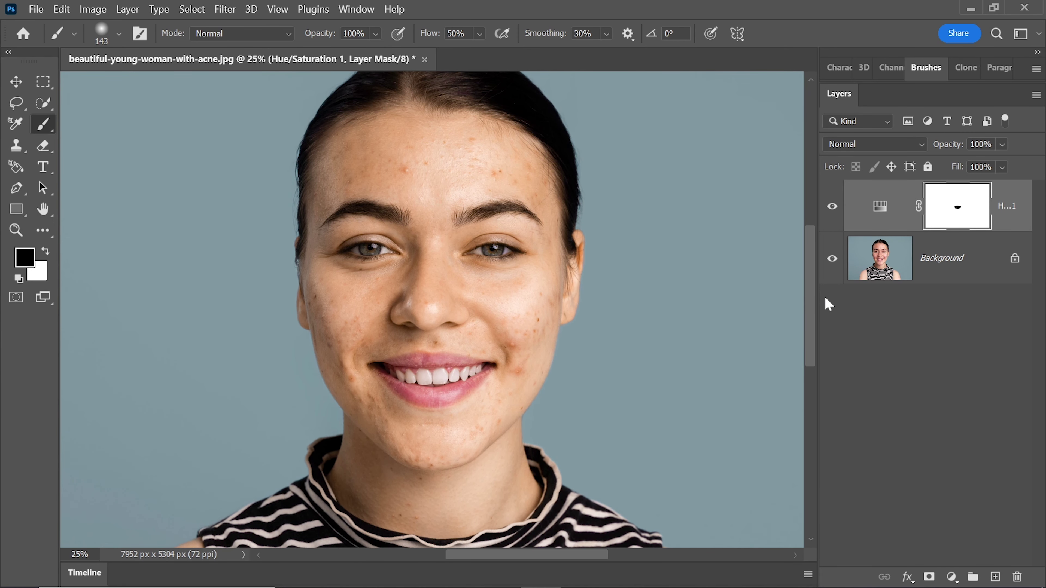
Select the Background layer, choose the Spot Healing Brush, and zoom onto the lower face
{"action": "left_click", "coordinate": [930, 270]}
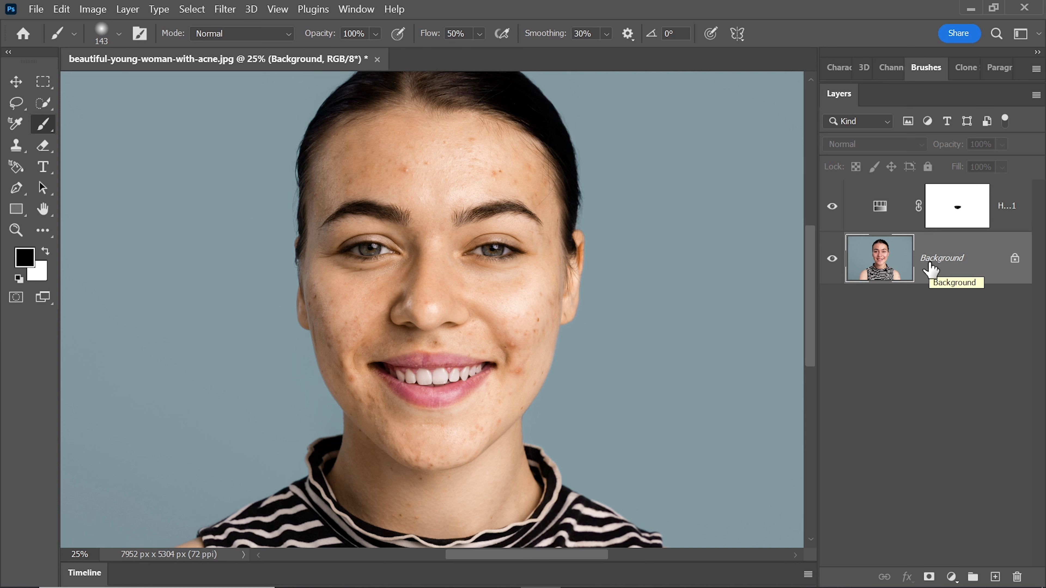
{"action": "key", "text": "i"}
{"action": "left_click", "coordinate": [54, 237]}
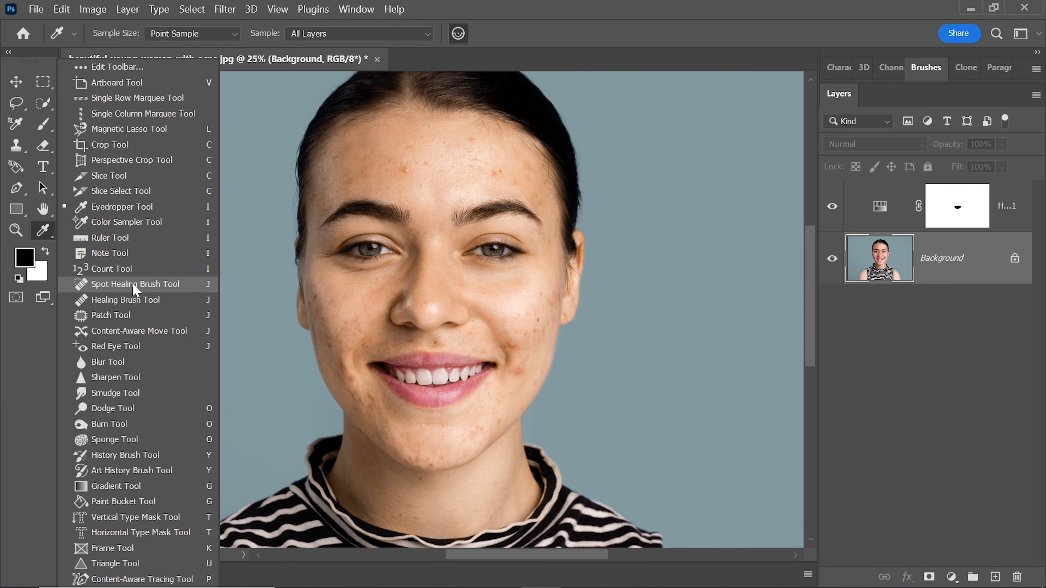
{"action": "left_click", "coordinate": [119, 285]}
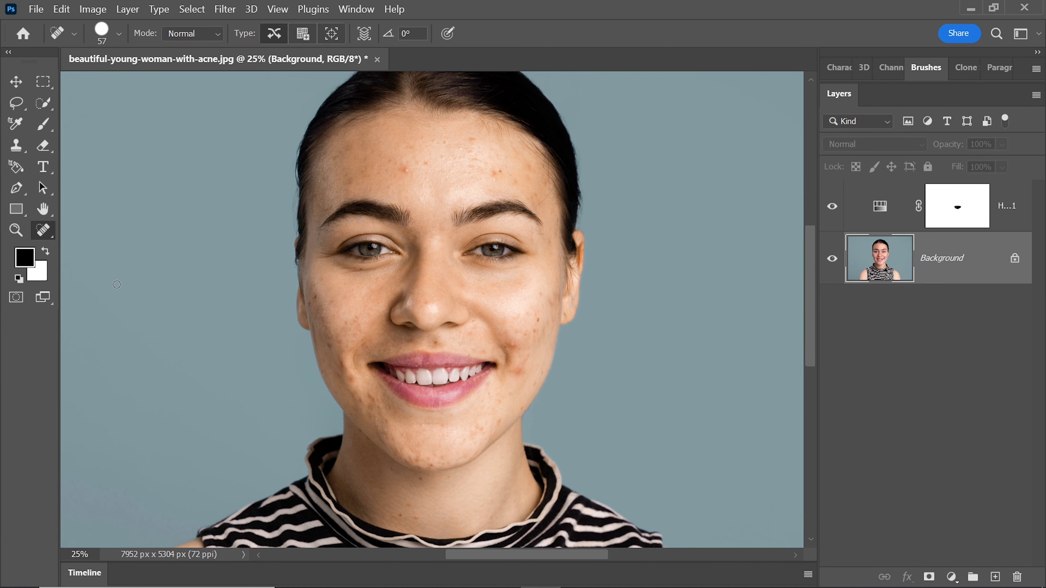
{"action": "key", "text": "ctrl+plus"}
{"action": "scroll", "coordinate": [563, 421], "scroll_direction": "down", "scroll_amount": 4}
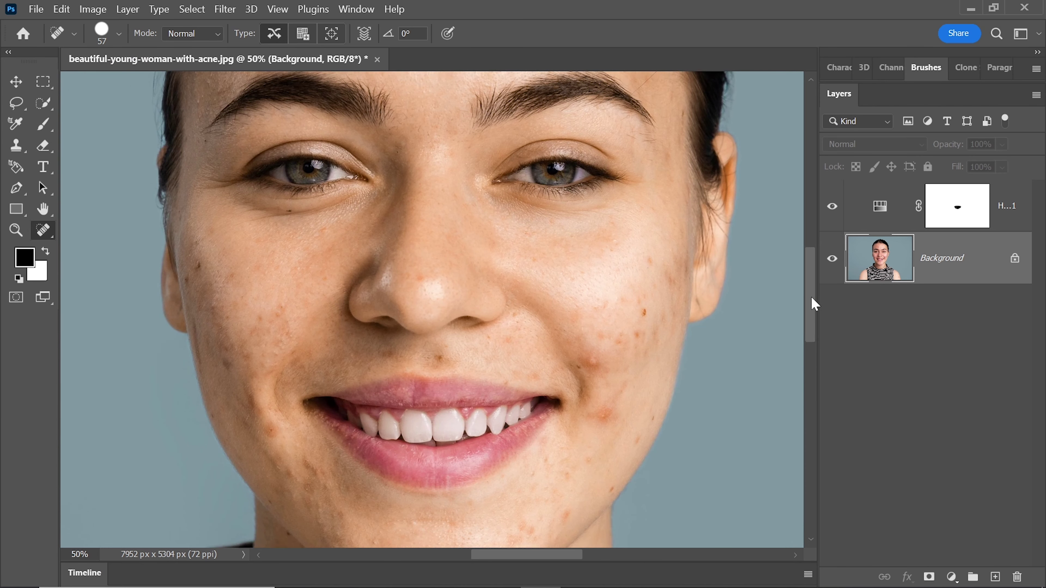
Spot-heal the cluster of blemishes across the chin
{"action": "left_click", "coordinate": [567, 378]}
{"action": "left_click", "coordinate": [546, 362]}
{"action": "left_click", "coordinate": [545, 346]}
{"action": "left_click", "coordinate": [533, 368]}
{"action": "left_click", "coordinate": [501, 383]}
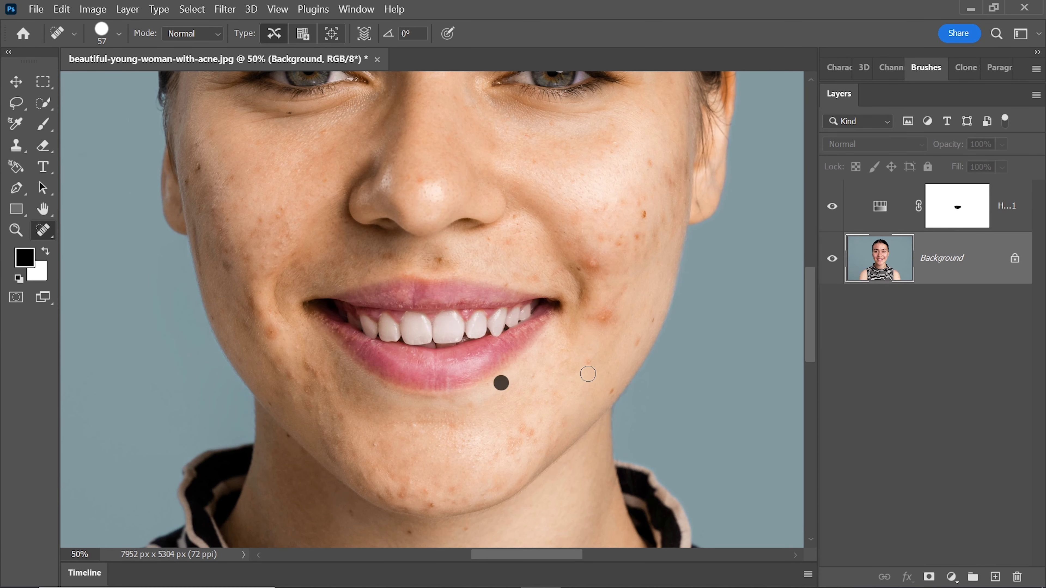
{"action": "left_click", "coordinate": [588, 369]}
{"action": "left_click", "coordinate": [541, 422]}
{"action": "left_click", "coordinate": [521, 427]}
{"action": "left_click", "coordinate": [513, 439]}
{"action": "left_click", "coordinate": [498, 451]}
{"action": "left_click", "coordinate": [532, 457]}
{"action": "left_click", "coordinate": [564, 406]}
{"action": "left_click", "coordinate": [433, 418]}
{"action": "left_click", "coordinate": [380, 428]}
{"action": "left_click", "coordinate": [451, 416]}
{"action": "left_click", "coordinate": [470, 404]}
Heal the streak along the upper chin, the lower-chin spots, and the jaw blemishes including the dark one
{"action": "left_click_drag", "start_coordinate": [403, 398], "coordinate": [451, 398]}
{"action": "left_click", "coordinate": [449, 491]}
{"action": "left_click", "coordinate": [503, 485]}
{"action": "left_click", "coordinate": [395, 462]}
{"action": "left_click", "coordinate": [420, 427]}
{"action": "left_click", "coordinate": [429, 506]}
{"action": "left_click", "coordinate": [448, 497]}
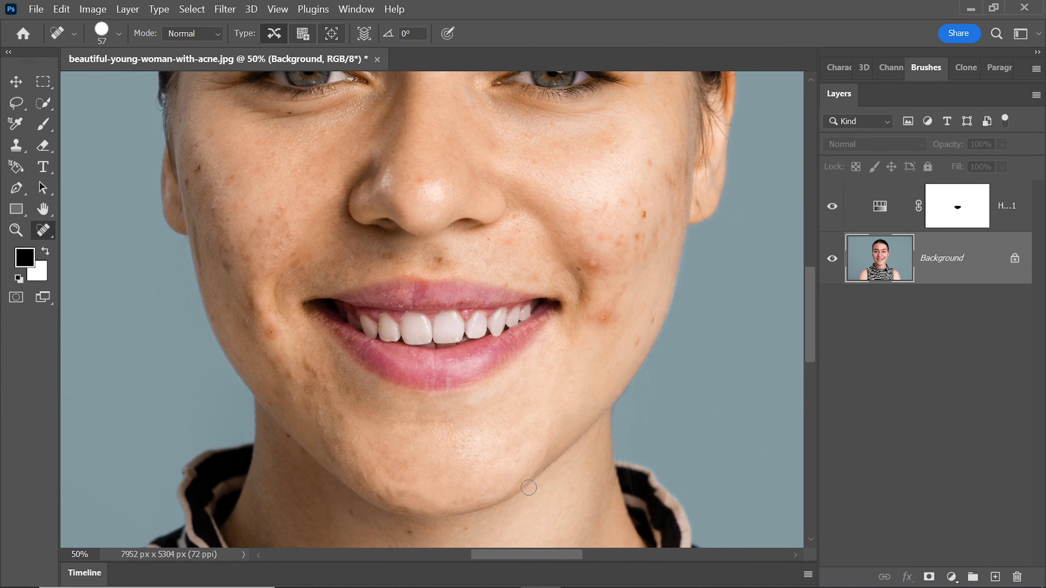
{"action": "scroll", "coordinate": [730, 335], "scroll_direction": "down", "scroll_amount": 1}
{"action": "left_click", "coordinate": [392, 465]}
{"action": "left_click", "coordinate": [369, 449]}
{"action": "left_click", "coordinate": [410, 421]}
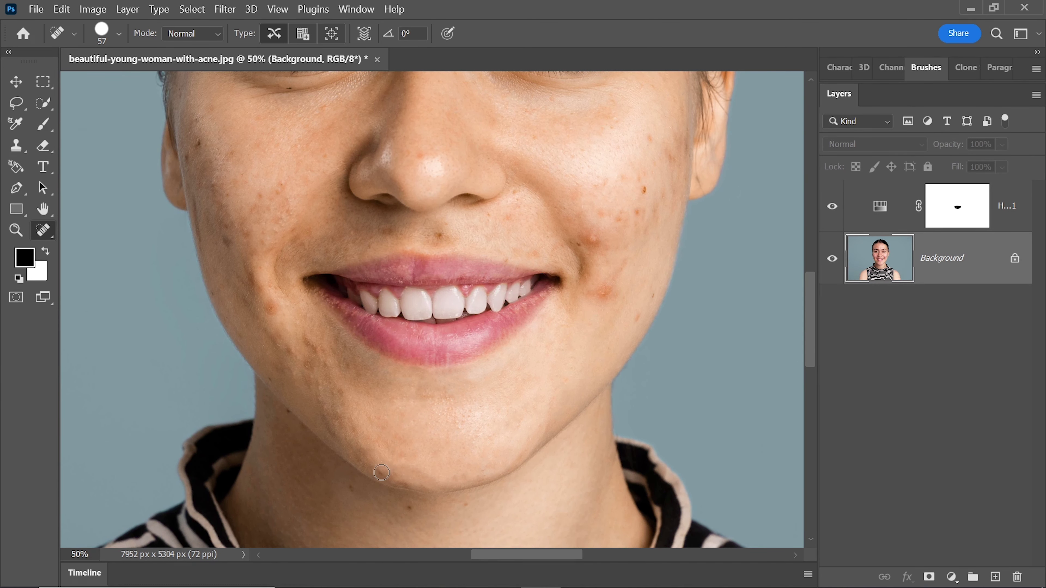
{"action": "left_click", "coordinate": [388, 477]}
{"action": "left_click", "coordinate": [355, 407]}
{"action": "left_click", "coordinate": [313, 346]}
Heal the blemishes on the right cheek and under the right eye
{"action": "scroll", "coordinate": [791, 291], "scroll_direction": "up", "scroll_amount": 2}
{"action": "left_click", "coordinate": [603, 353]}
{"action": "left_click", "coordinate": [613, 350]}
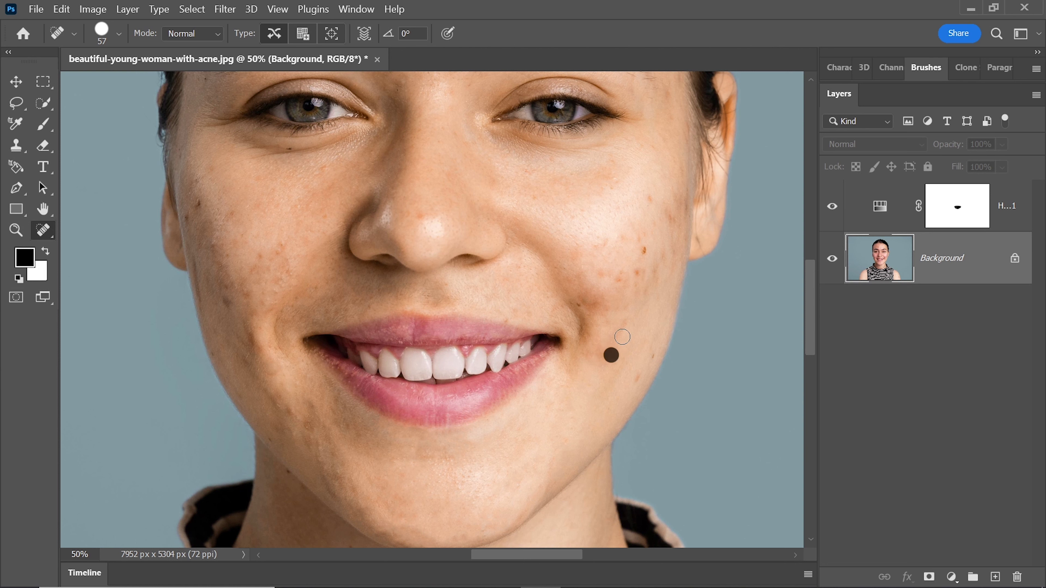
{"action": "left_click", "coordinate": [552, 157]}
{"action": "left_click", "coordinate": [667, 213]}
{"action": "left_click", "coordinate": [679, 175]}
{"action": "left_click", "coordinate": [656, 146]}
{"action": "left_click", "coordinate": [680, 207]}
{"action": "left_click", "coordinate": [623, 278]}
{"action": "left_click", "coordinate": [611, 292]}
{"action": "left_click", "coordinate": [604, 300]}
{"action": "left_click", "coordinate": [659, 276]}
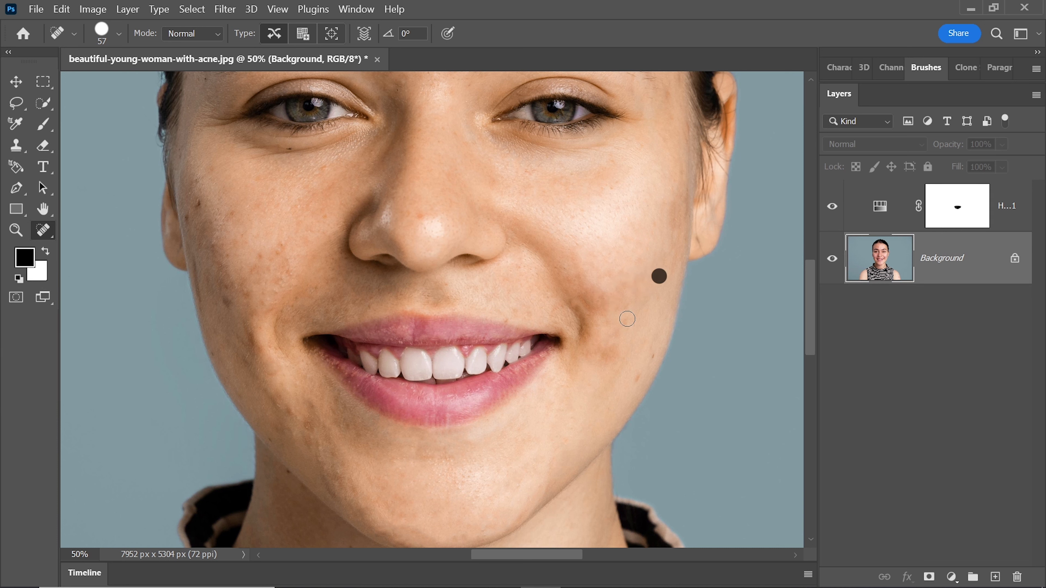
{"action": "left_click", "coordinate": [601, 355]}
Heal the remaining chin spots and the blemishes on the left cheek
{"action": "left_click", "coordinate": [320, 446]}
{"action": "left_click", "coordinate": [326, 426]}
{"action": "left_click", "coordinate": [241, 288]}
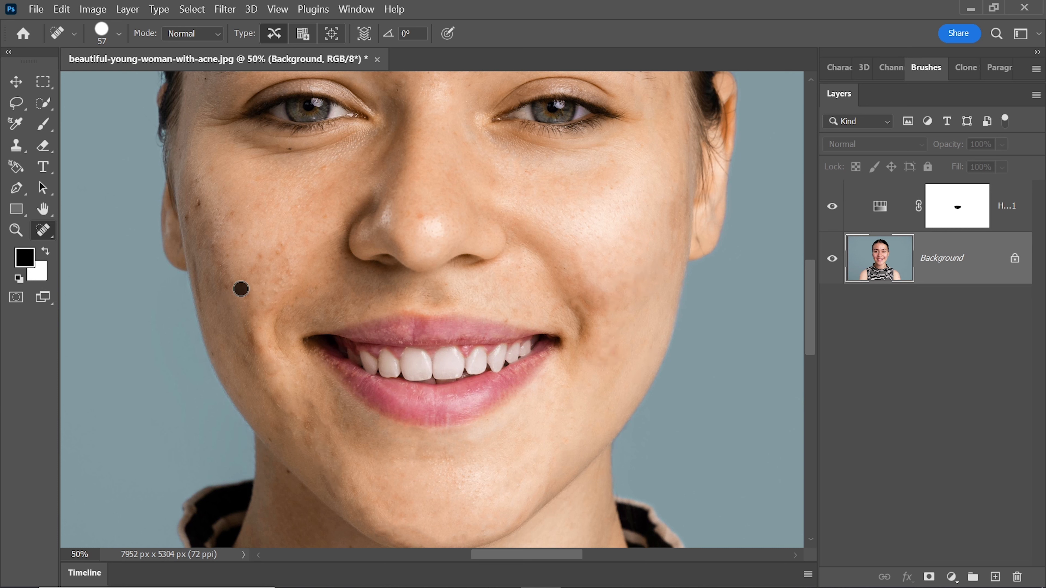
{"action": "left_click", "coordinate": [285, 270]}
{"action": "left_click", "coordinate": [275, 294]}
{"action": "left_click", "coordinate": [240, 277]}
{"action": "left_click", "coordinate": [285, 266]}
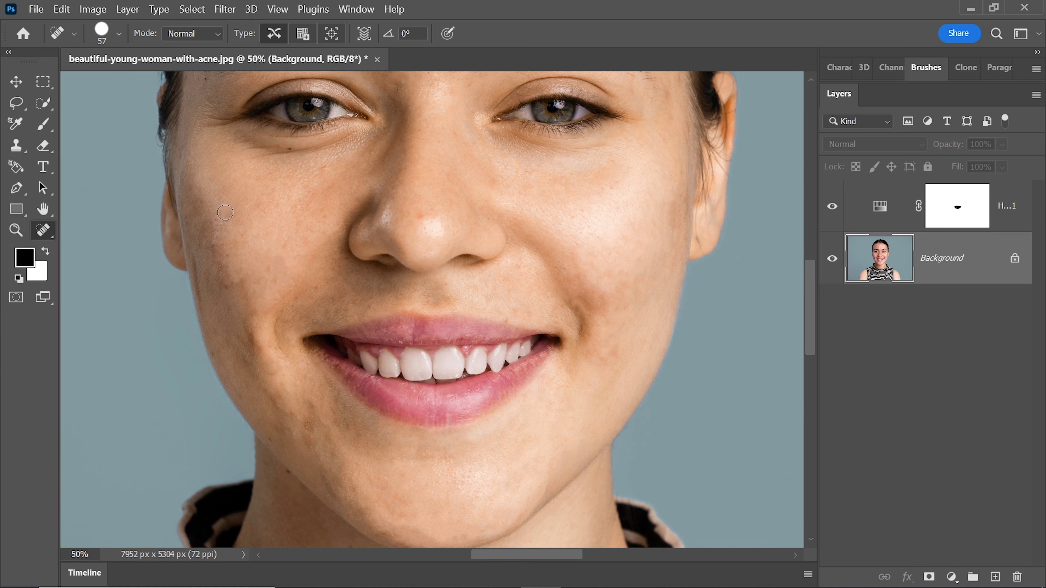
{"action": "left_click", "coordinate": [198, 277]}
Heal the nose blemish and the spots spread across the middle of the forehead
{"action": "key", "text": "ctrl+plus"}
{"action": "left_click", "coordinate": [411, 183]}
{"action": "scroll", "coordinate": [815, 254], "scroll_direction": "up", "scroll_amount": 10}
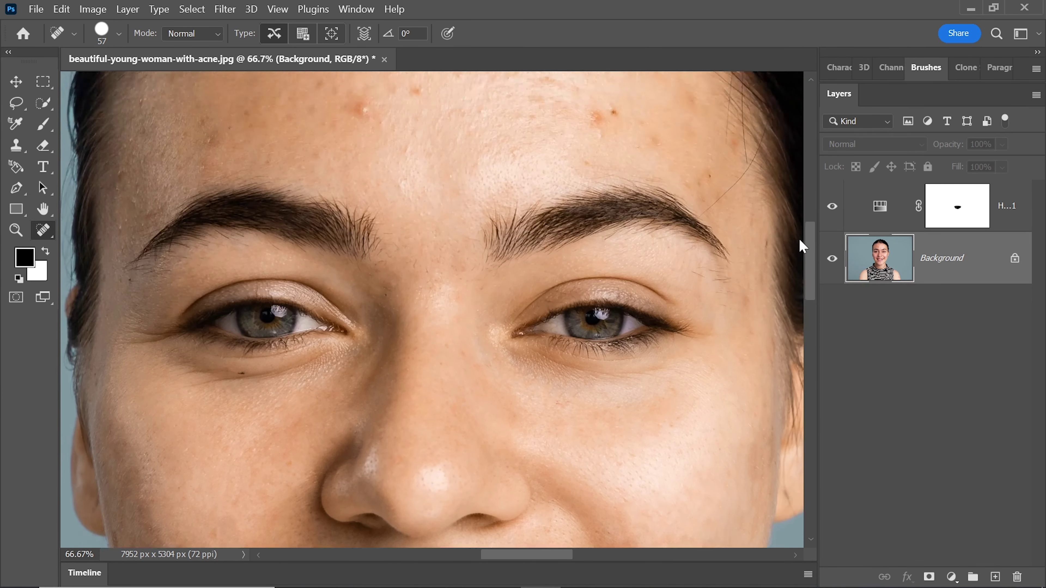
{"action": "left_click", "coordinate": [760, 302]}
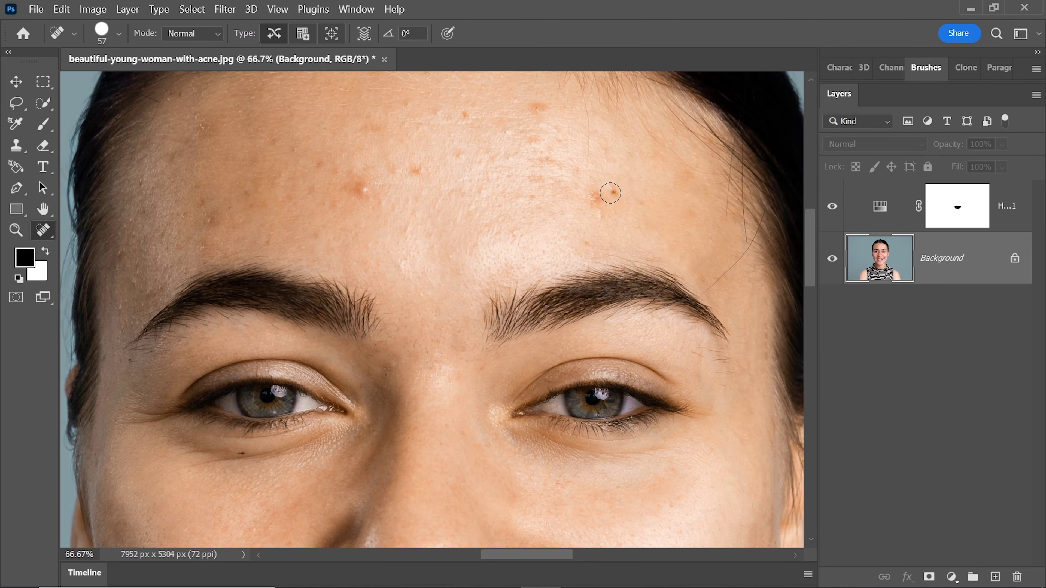
{"action": "scroll", "coordinate": [548, 212], "scroll_direction": "up", "scroll_amount": 3}
{"action": "left_click", "coordinate": [559, 247]}
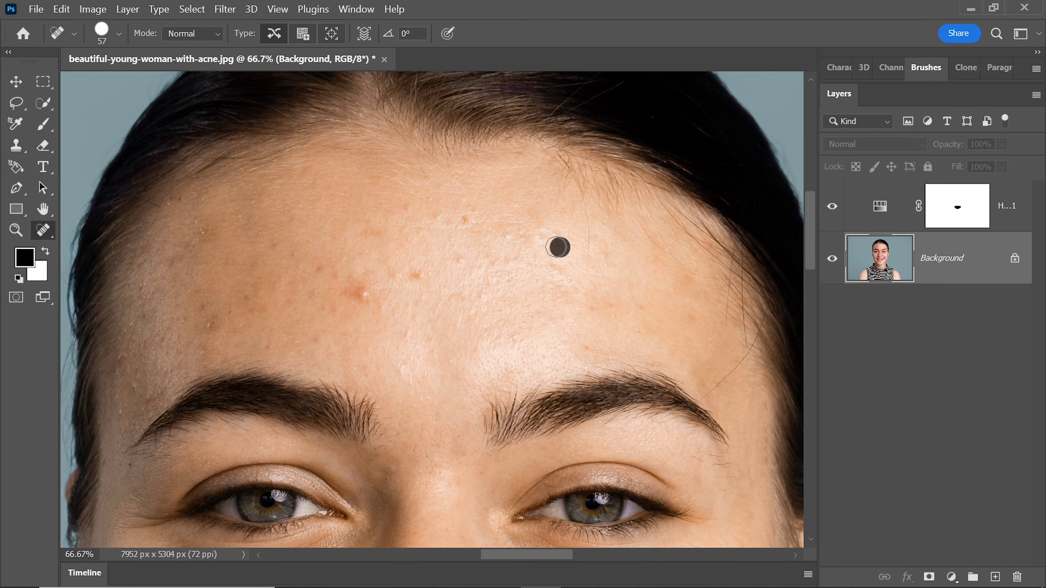
{"action": "left_click", "coordinate": [510, 264]}
{"action": "left_click", "coordinate": [462, 303]}
{"action": "left_click", "coordinate": [420, 276]}
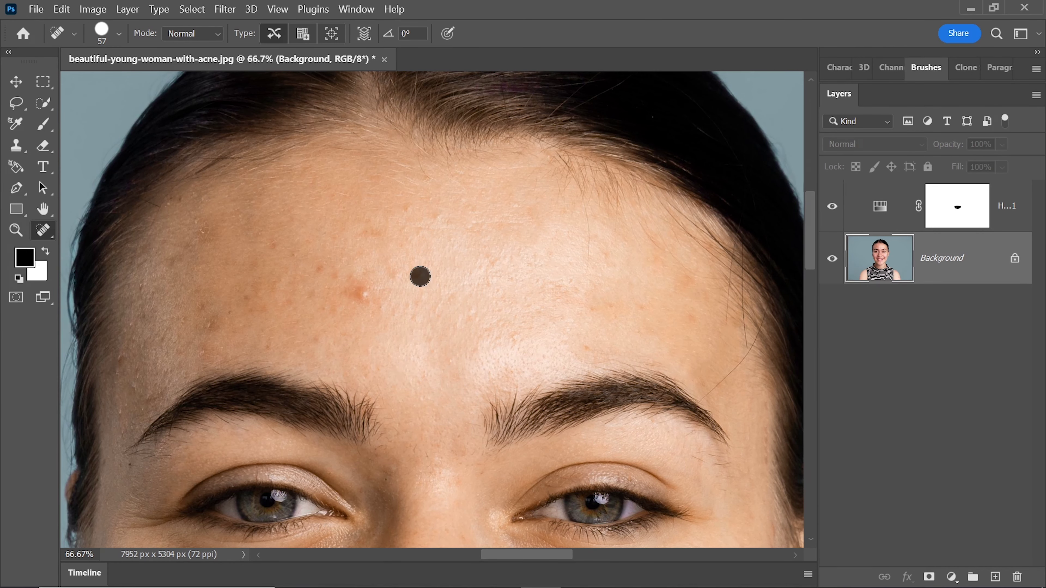
{"action": "left_click", "coordinate": [363, 294]}
{"action": "left_click", "coordinate": [340, 292]}
{"action": "left_click", "coordinate": [305, 304]}
{"action": "left_click", "coordinate": [210, 327]}
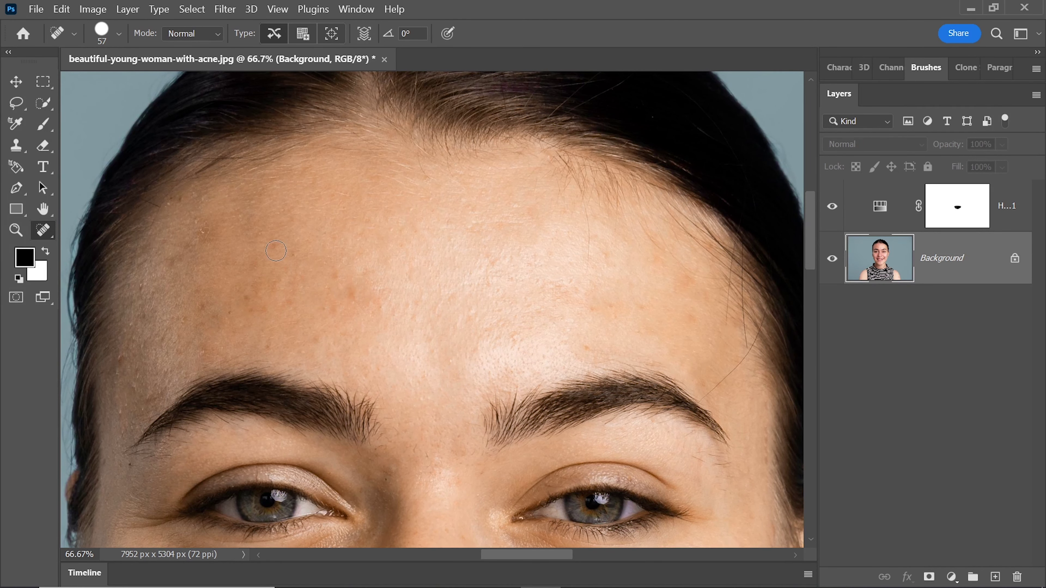
{"action": "left_click", "coordinate": [241, 307]}
{"action": "left_click", "coordinate": [275, 247]}
{"action": "left_click", "coordinate": [307, 270]}
{"action": "left_click", "coordinate": [377, 310]}
{"action": "left_click", "coordinate": [309, 339]}
{"action": "left_click", "coordinate": [244, 296]}
{"action": "left_click", "coordinate": [299, 280]}
{"action": "left_click", "coordinate": [373, 272]}
Heal blemishes near the left temple, above the left eyebrow, and the last forehead spots
{"action": "left_click", "coordinate": [129, 383]}
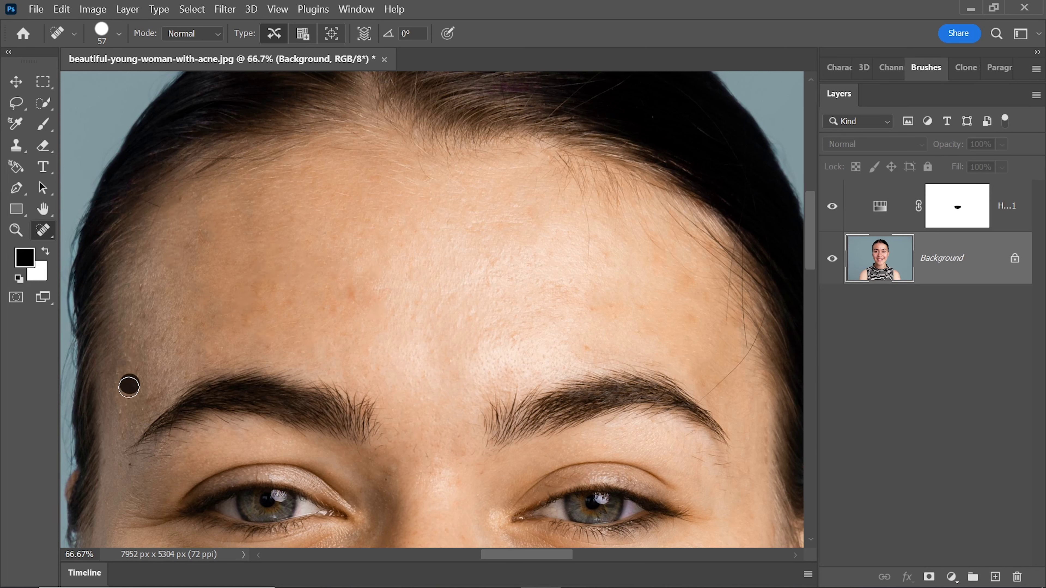
{"action": "left_click", "coordinate": [135, 409]}
{"action": "left_click", "coordinate": [138, 322]}
{"action": "left_click", "coordinate": [170, 368]}
{"action": "left_click", "coordinate": [166, 336]}
{"action": "left_click", "coordinate": [382, 292]}
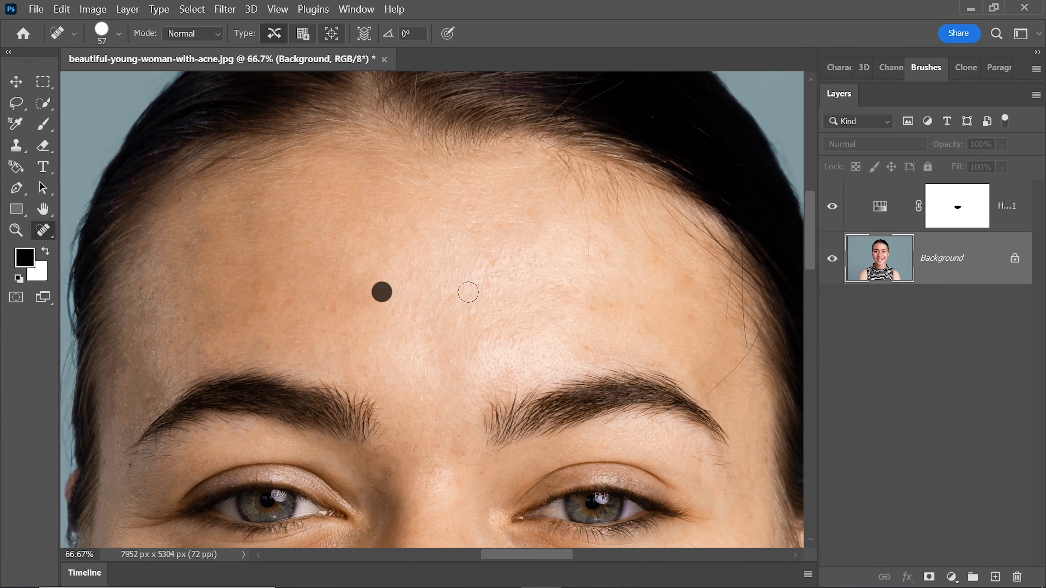
{"action": "left_click", "coordinate": [148, 318]}
{"action": "left_click", "coordinate": [127, 329]}
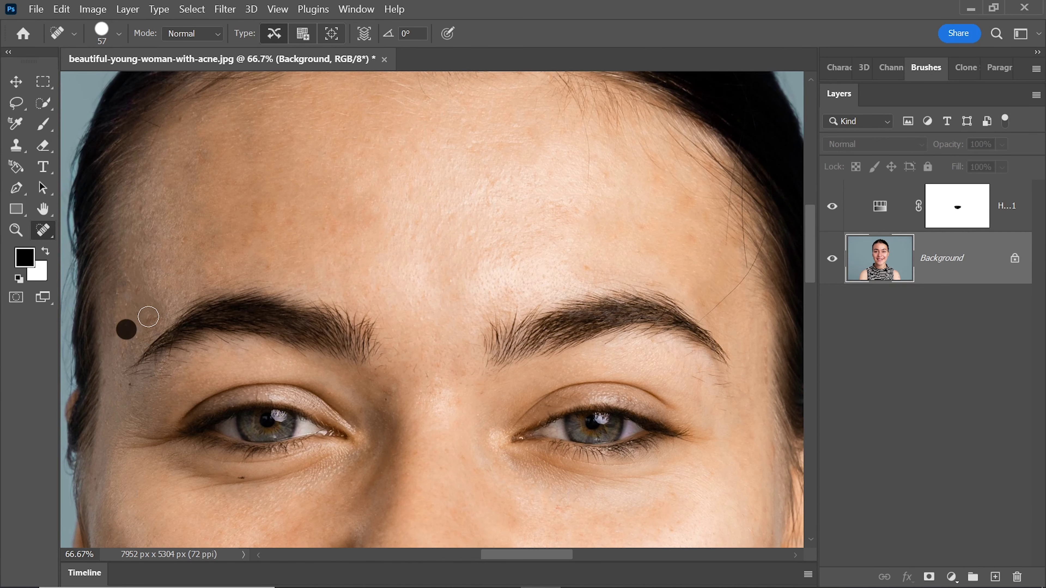
{"action": "left_click", "coordinate": [194, 162]}
{"action": "left_click", "coordinate": [444, 300]}
{"action": "left_click", "coordinate": [460, 367]}
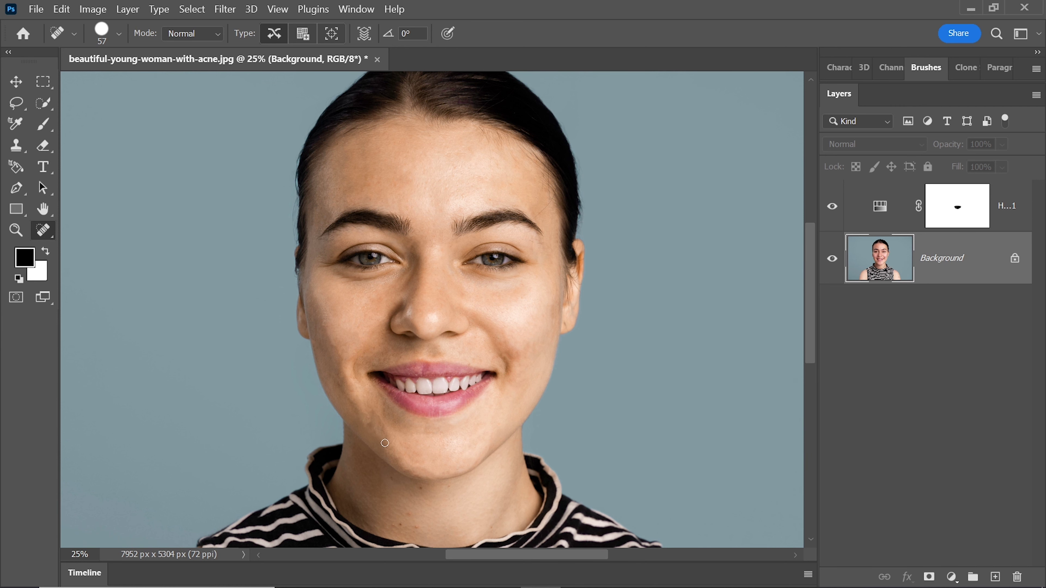
Heal one last blemish on the chin and return to the whole-face view
{"action": "key", "text": "ctrl+plus"}
{"action": "left_click", "coordinate": [331, 439]}
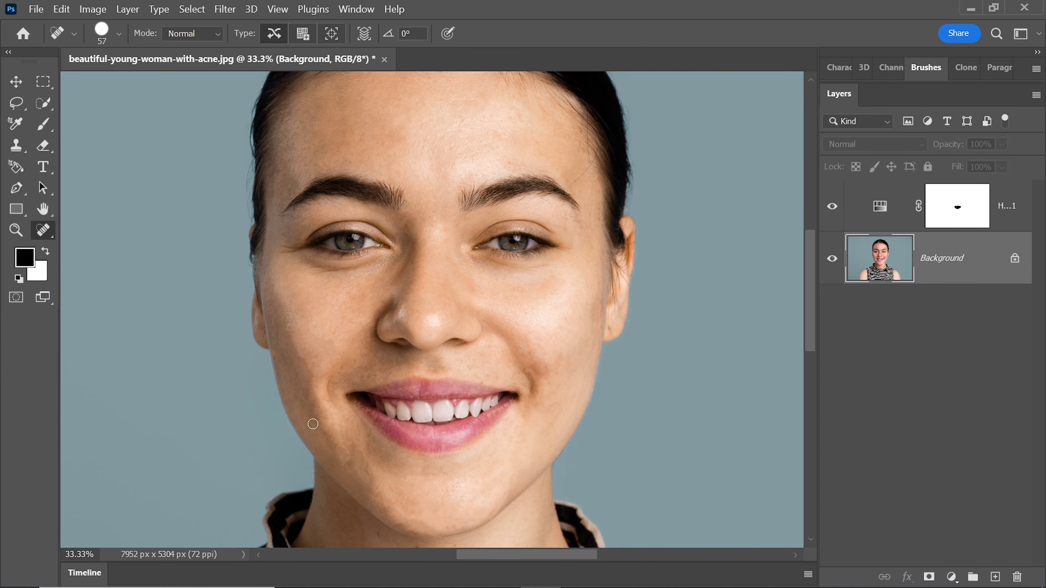
{"action": "key", "text": "ctrl+minus"}
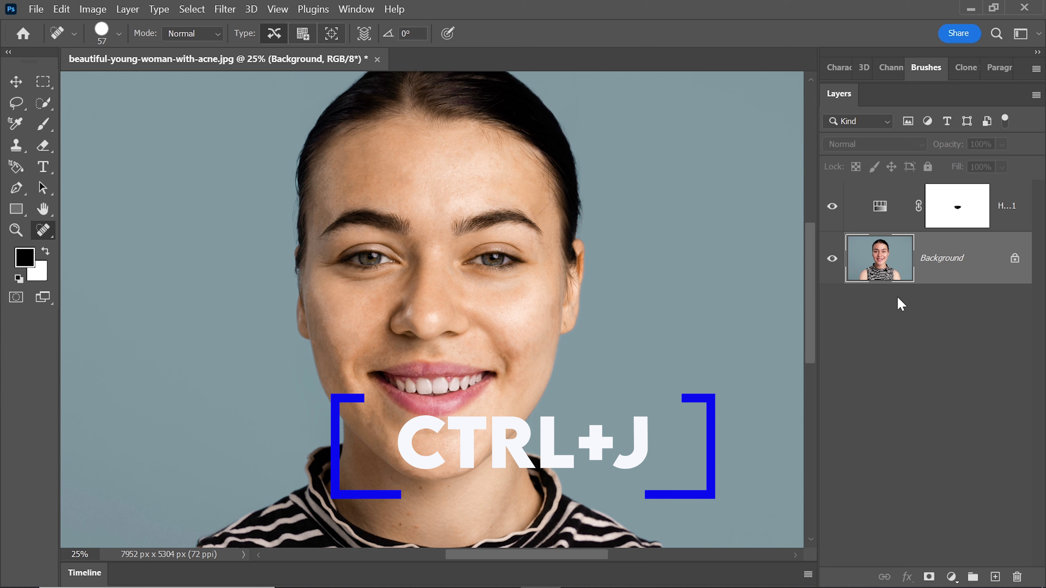
Duplicate the healed Background layer and make Background copy the active layer
{"action": "key", "text": "ctrl+j"}
{"action": "key", "text": "ctrl+j"}
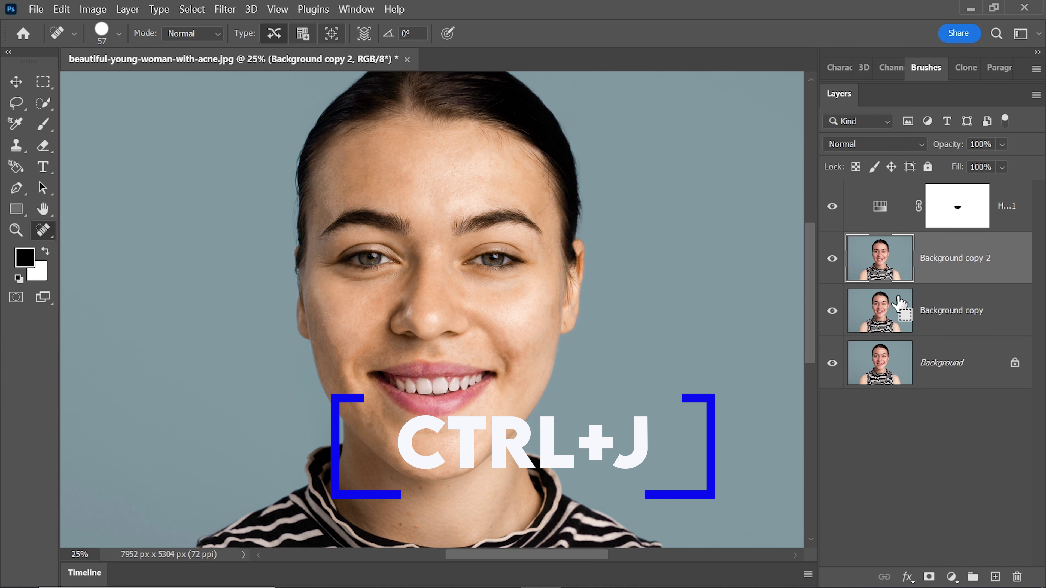
{"action": "key", "text": "ctrl+j"}
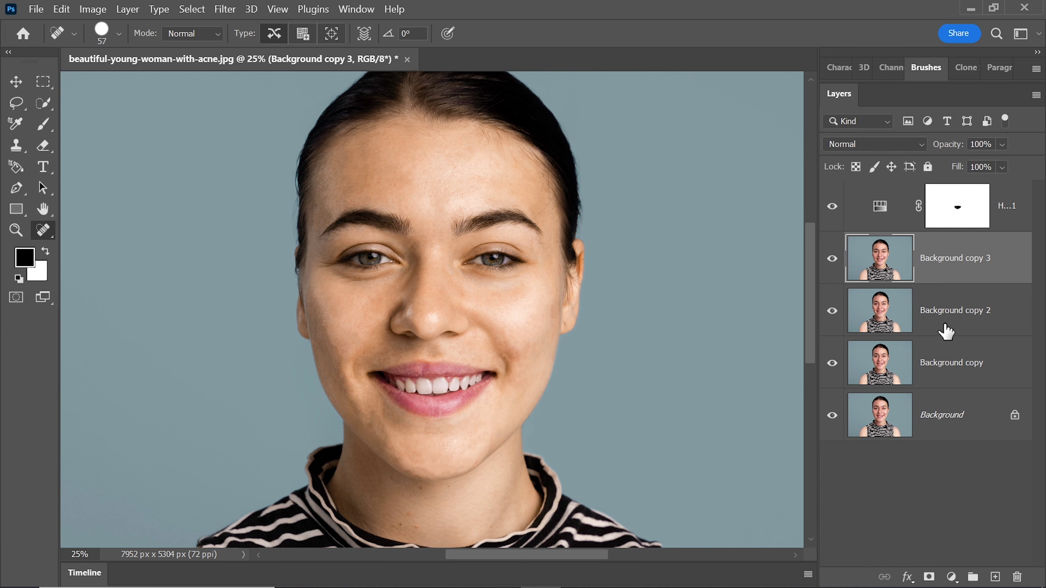
{"action": "left_click", "coordinate": [946, 363]}
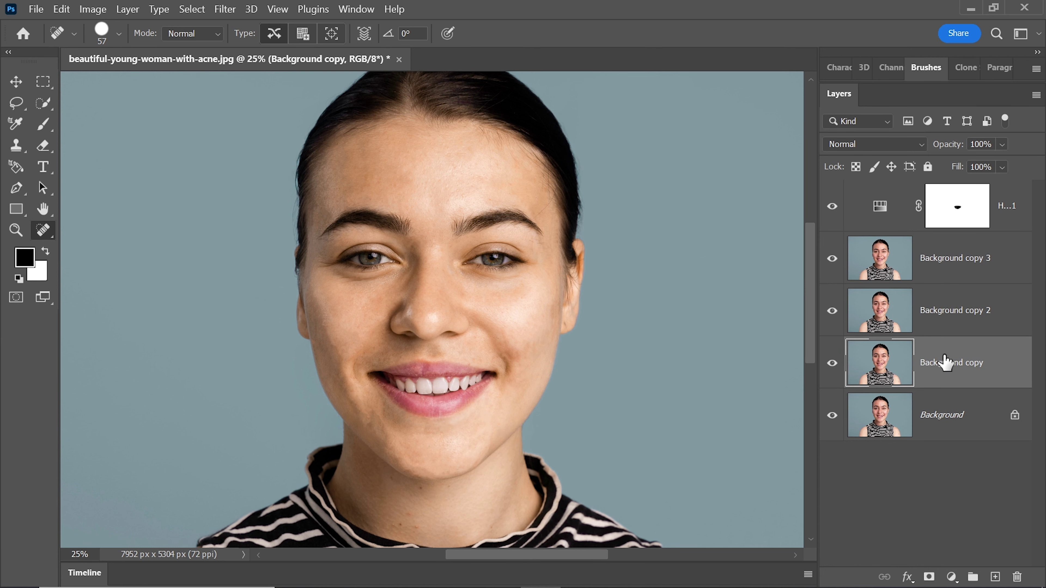
{"action": "left_click", "coordinate": [225, 9]}
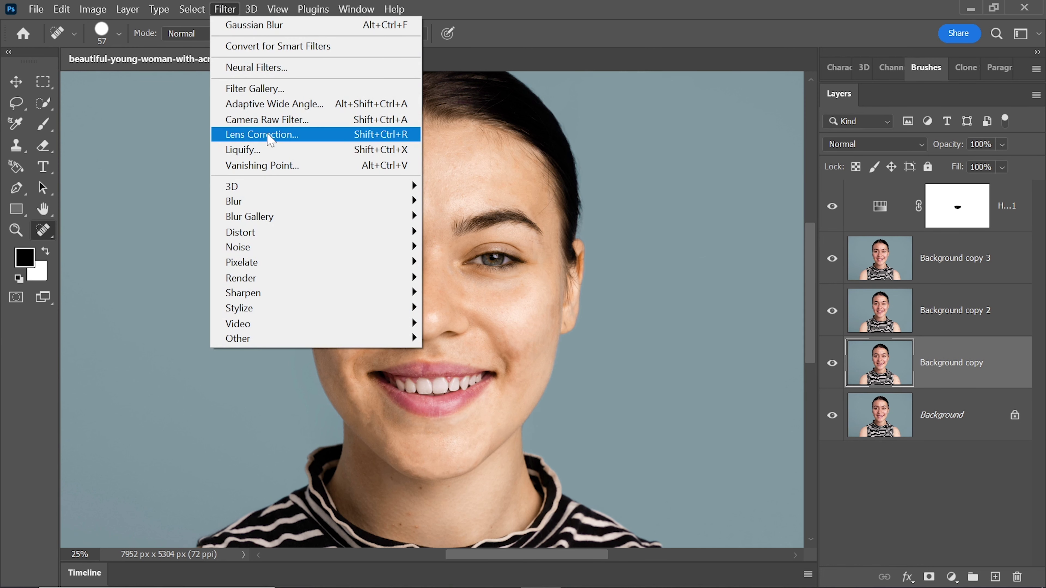
Blur Background copy with a 2.1-pixel Gaussian Blur, previewed on the mouth and chin
{"action": "mouse_move", "coordinate": [395, 201]}
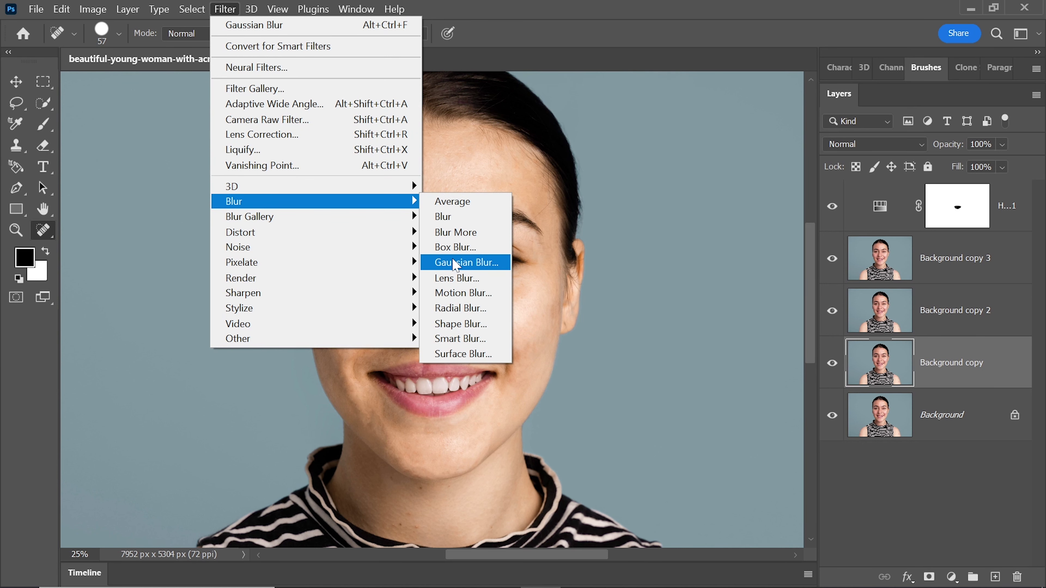
{"action": "left_click", "coordinate": [455, 262]}
{"action": "left_click_drag", "start_coordinate": [479, 105], "coordinate": [660, 107]}
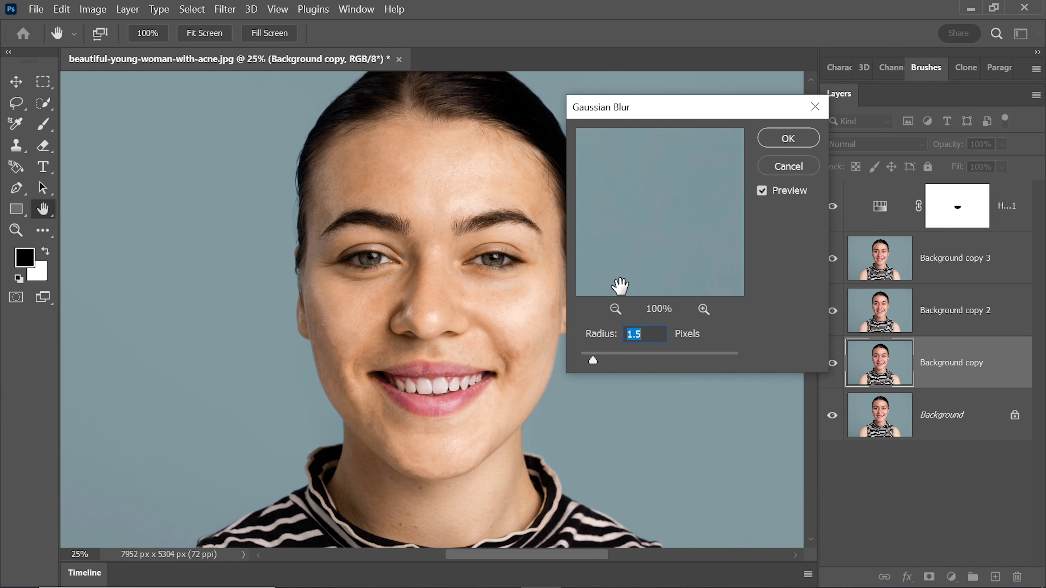
{"action": "left_click", "coordinate": [616, 309]}
{"action": "left_click", "coordinate": [616, 308]}
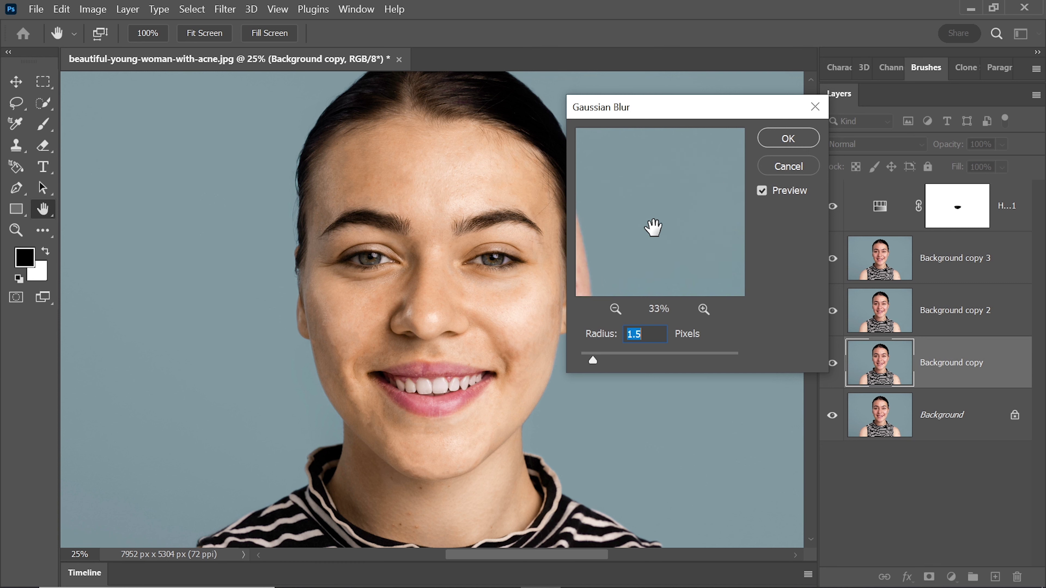
{"action": "left_click_drag", "start_coordinate": [653, 227], "coordinate": [717, 218]}
{"action": "left_click_drag", "start_coordinate": [651, 187], "coordinate": [728, 314]}
{"action": "left_click_drag", "start_coordinate": [577, 140], "coordinate": [738, 274]}
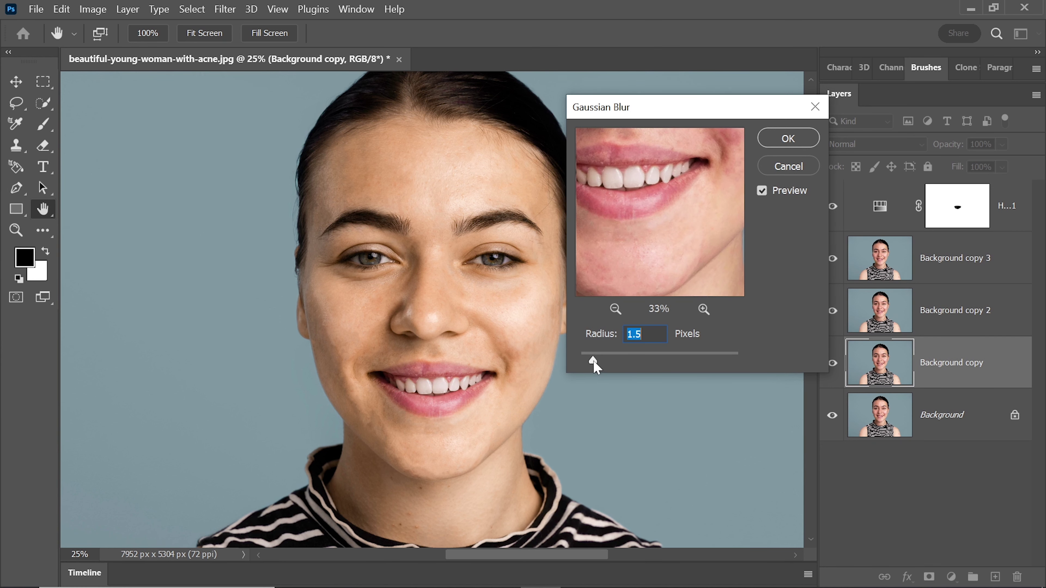
{"action": "left_click_drag", "start_coordinate": [593, 362], "coordinate": [598, 363]}
{"action": "left_click", "coordinate": [787, 139]}
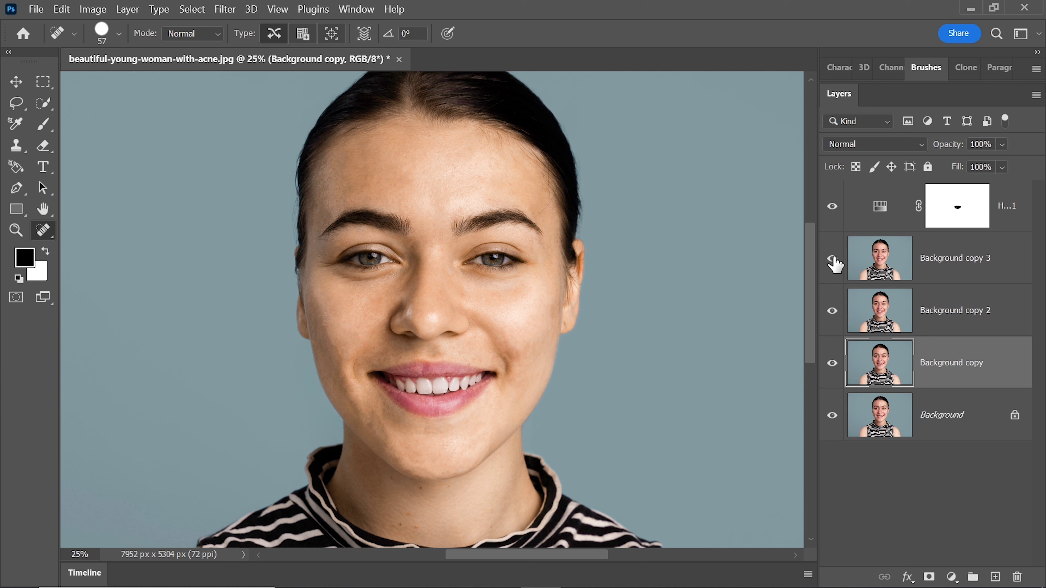
Hide Background copy 3 and make Background copy 2 the active layer
{"action": "left_click", "coordinate": [836, 310]}
{"action": "left_click", "coordinate": [834, 313]}
{"action": "left_click", "coordinate": [942, 319]}
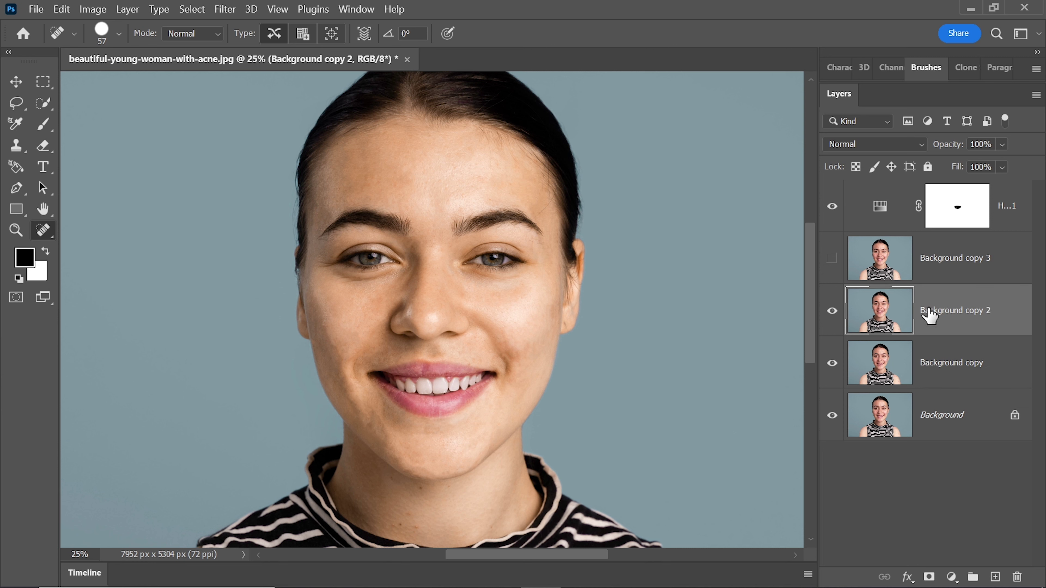
Apply Image to copy 2 from Background copy using Subtract, Scale 2, Offset 128
{"action": "left_click", "coordinate": [93, 9]}
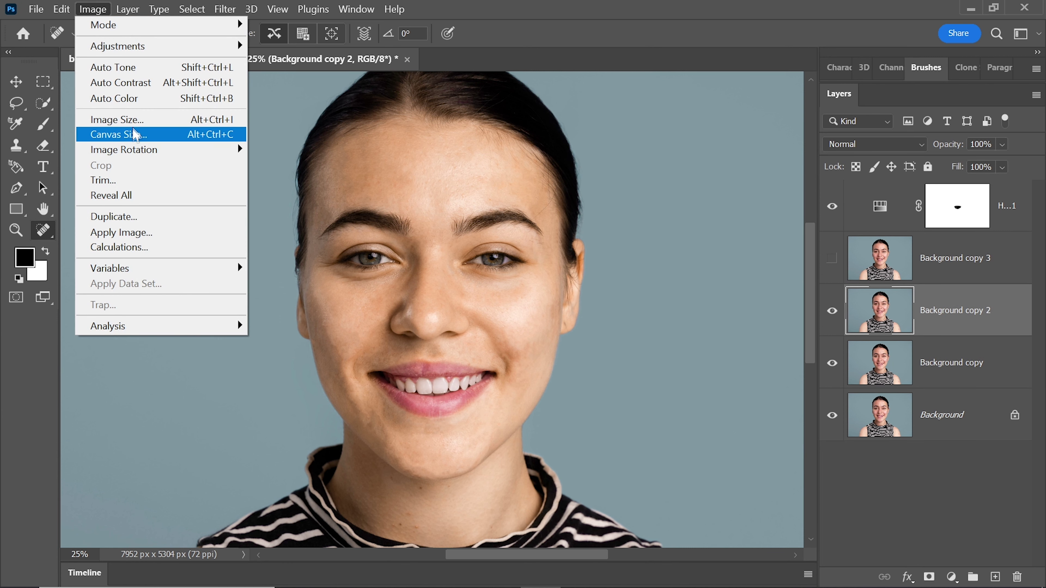
{"action": "left_click", "coordinate": [121, 233]}
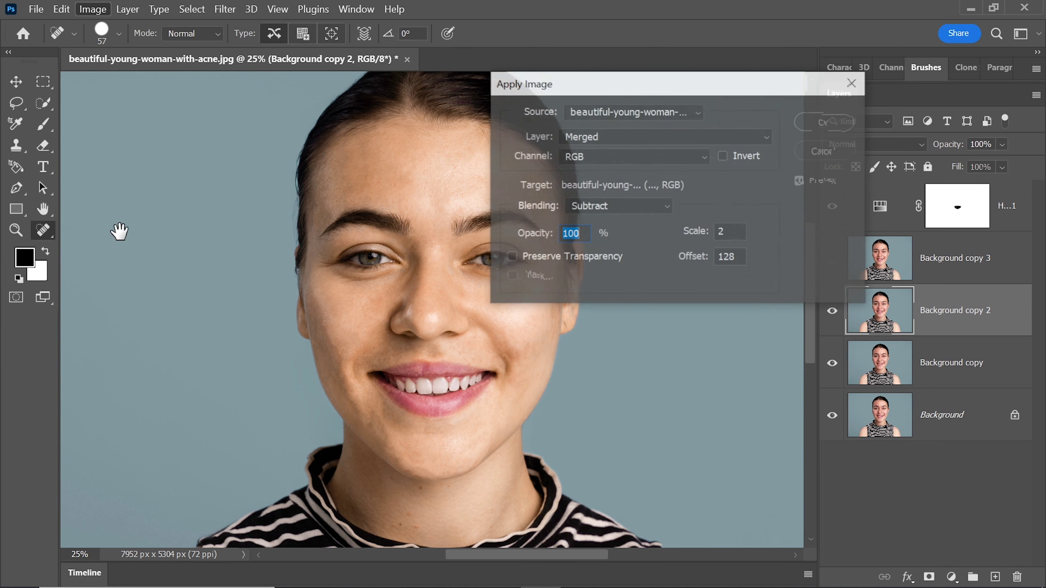
{"action": "left_click", "coordinate": [605, 140]}
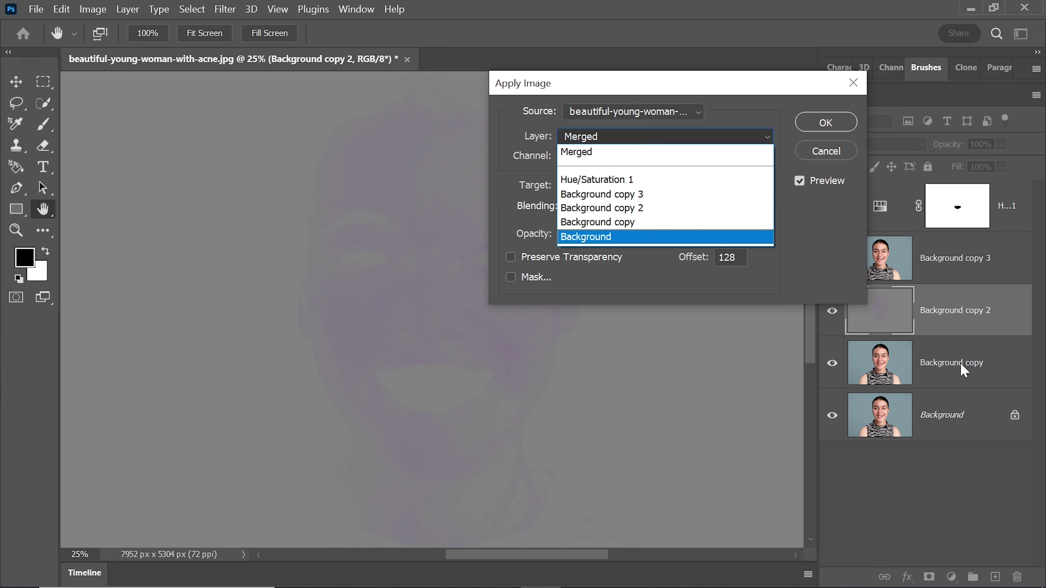
{"action": "left_click", "coordinate": [653, 222]}
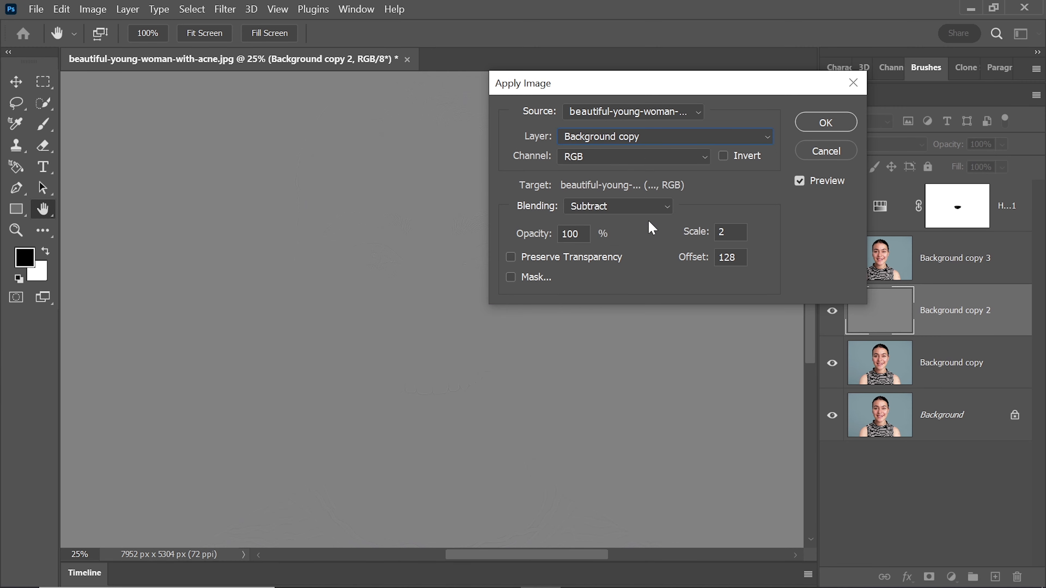
{"action": "left_click", "coordinate": [634, 206]}
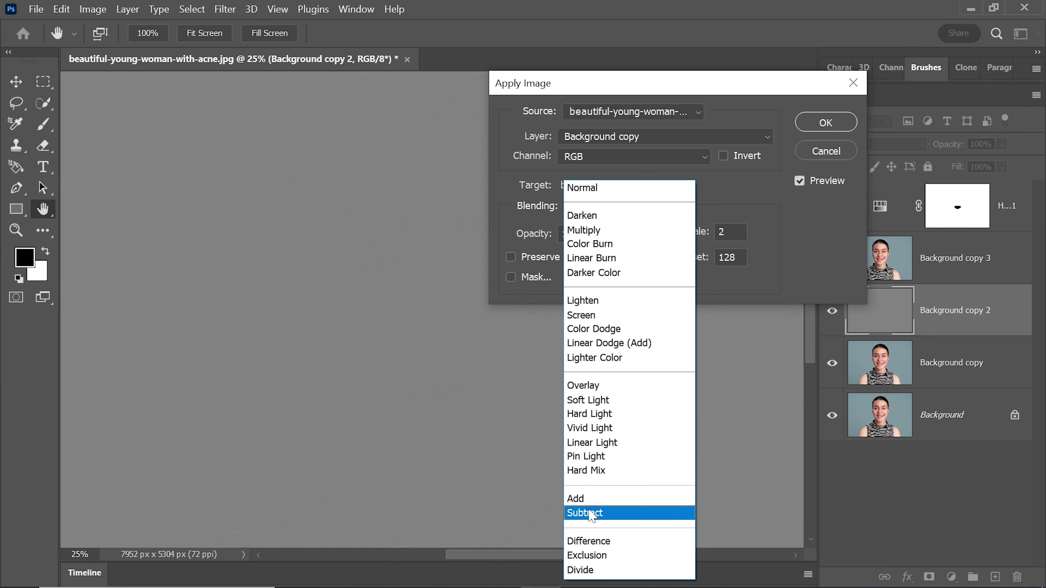
{"action": "left_click", "coordinate": [591, 515]}
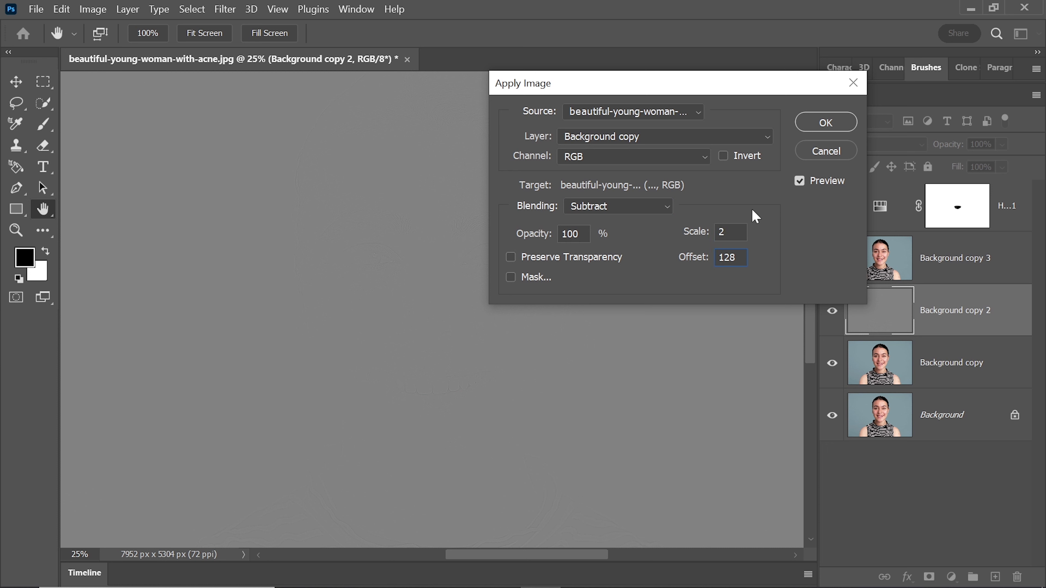
{"action": "left_click", "coordinate": [819, 123]}
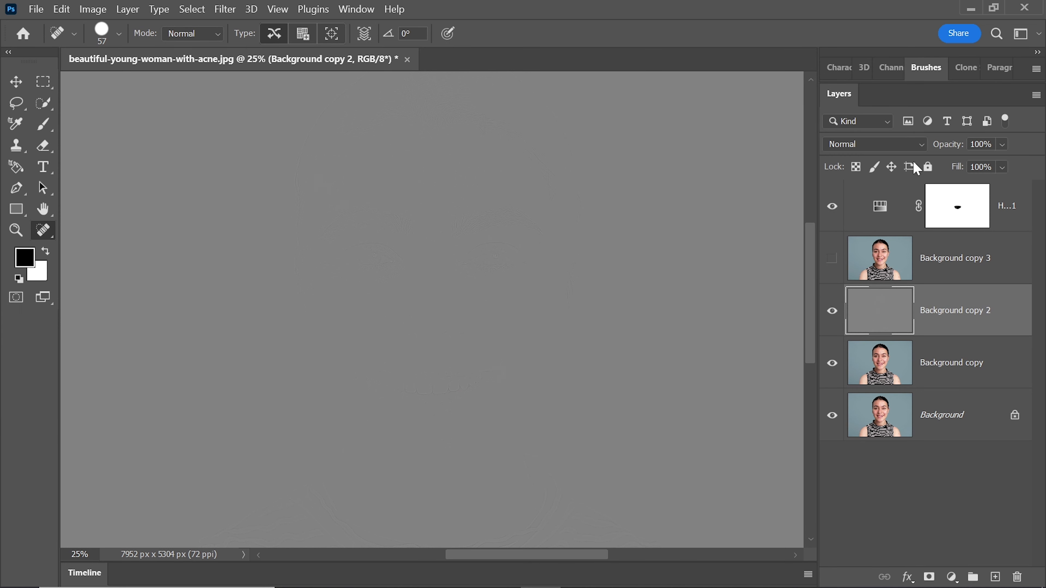
Set Background copy 2 to Linear Light, hide it, and select Background copy
{"action": "left_click", "coordinate": [853, 143]}
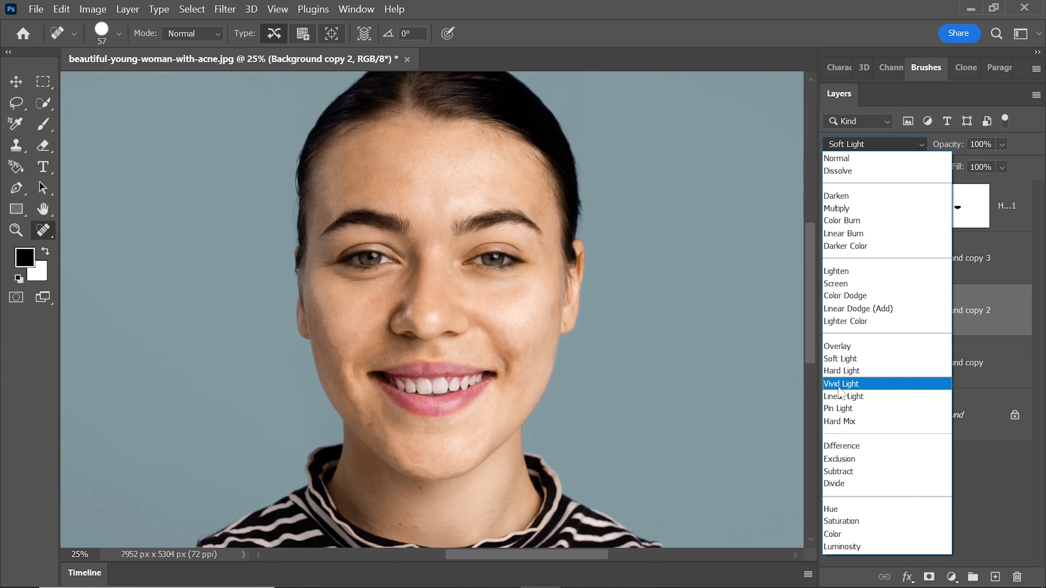
{"action": "left_click", "coordinate": [841, 397]}
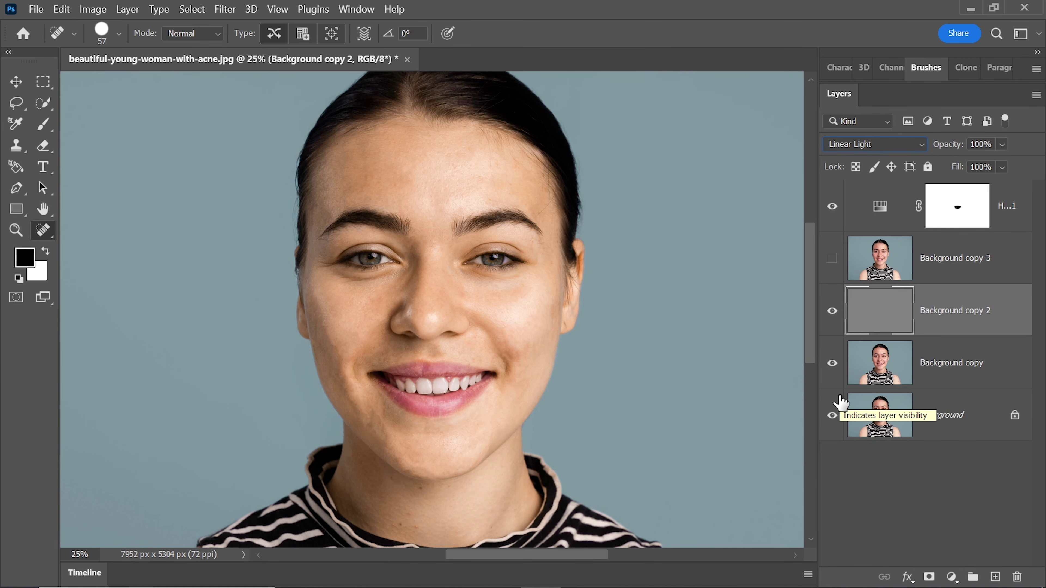
{"action": "left_click", "coordinate": [832, 312]}
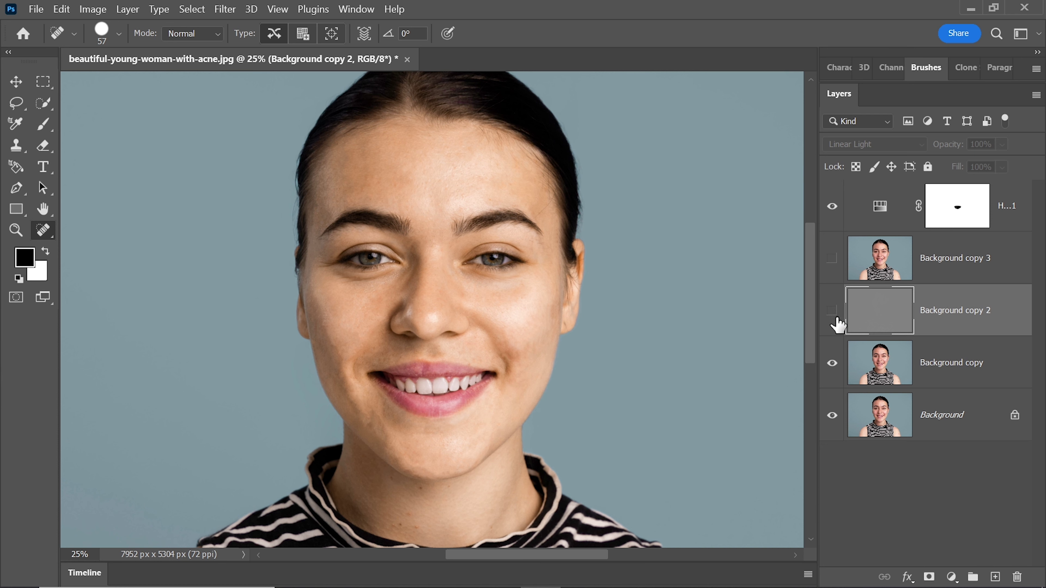
{"action": "left_click", "coordinate": [936, 366]}
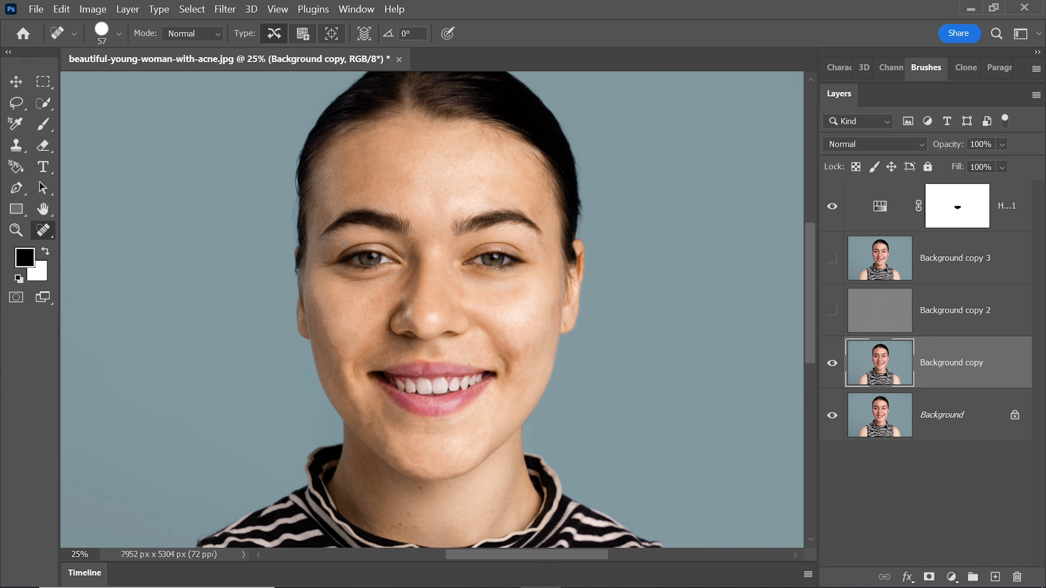
Switch to the Mixer Brush (Wet 10%, Load 75%, Mix 90%) with white as foreground
{"action": "left_click", "coordinate": [47, 126]}
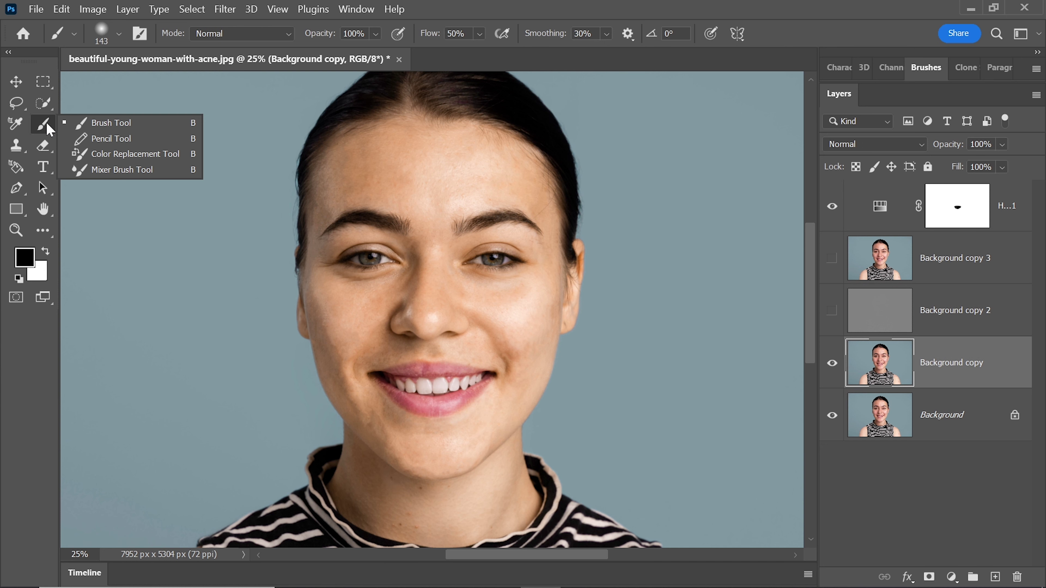
{"action": "left_click", "coordinate": [111, 169]}
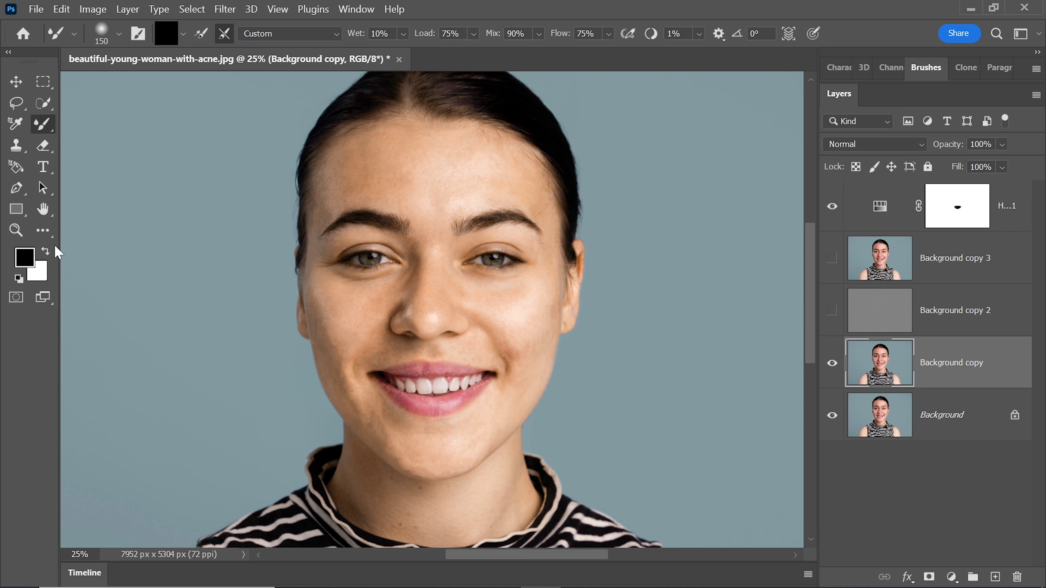
{"action": "left_click", "coordinate": [46, 251]}
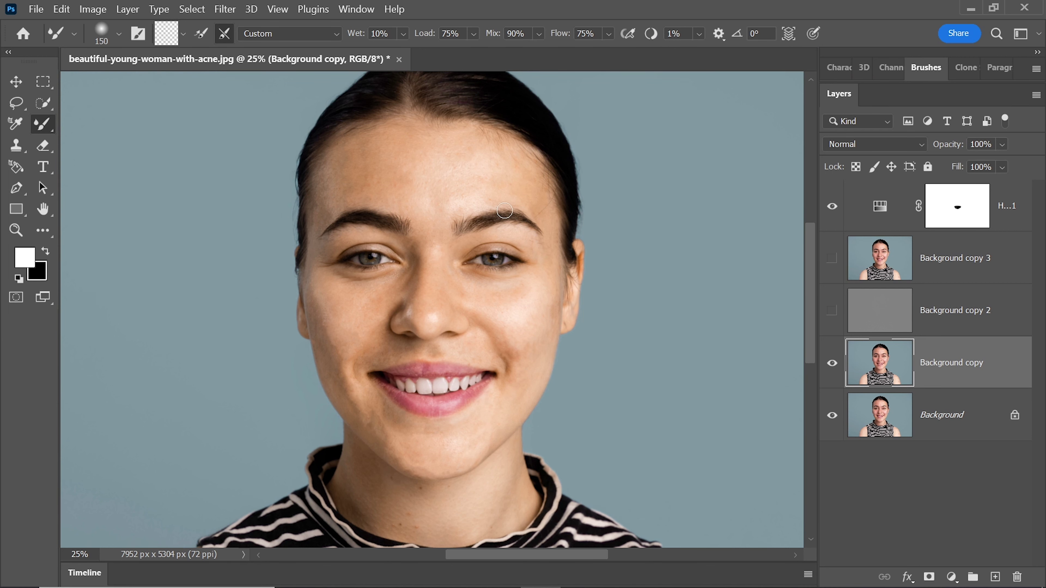
Zoom in and blend the forehead skin with soft Mixer Brush strokes
{"action": "key", "text": "ctrl+plus"}
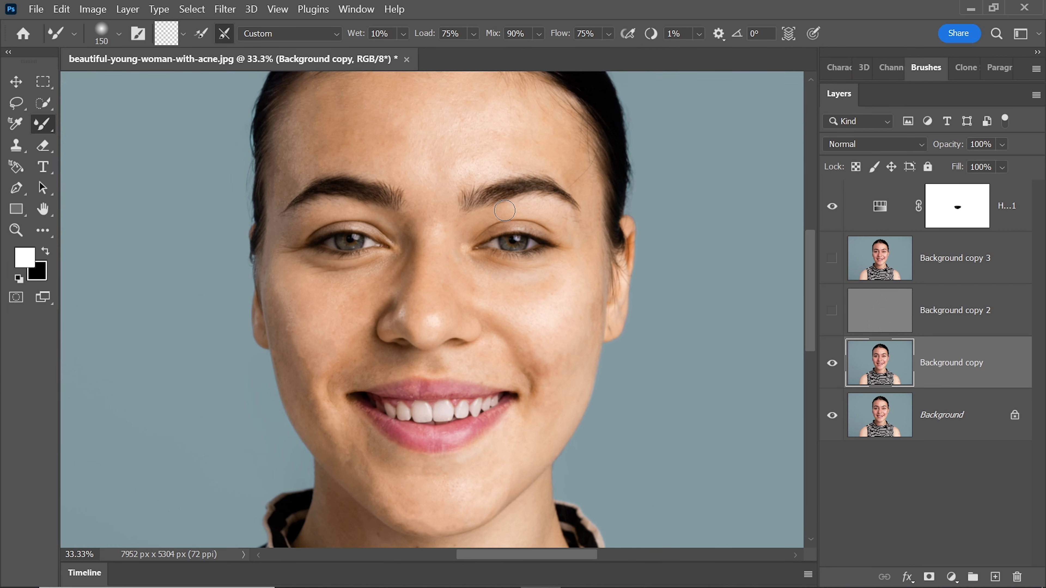
{"action": "key", "text": "ctrl+plus"}
{"action": "left_click_drag", "start_coordinate": [804, 286], "coordinate": [811, 249]}
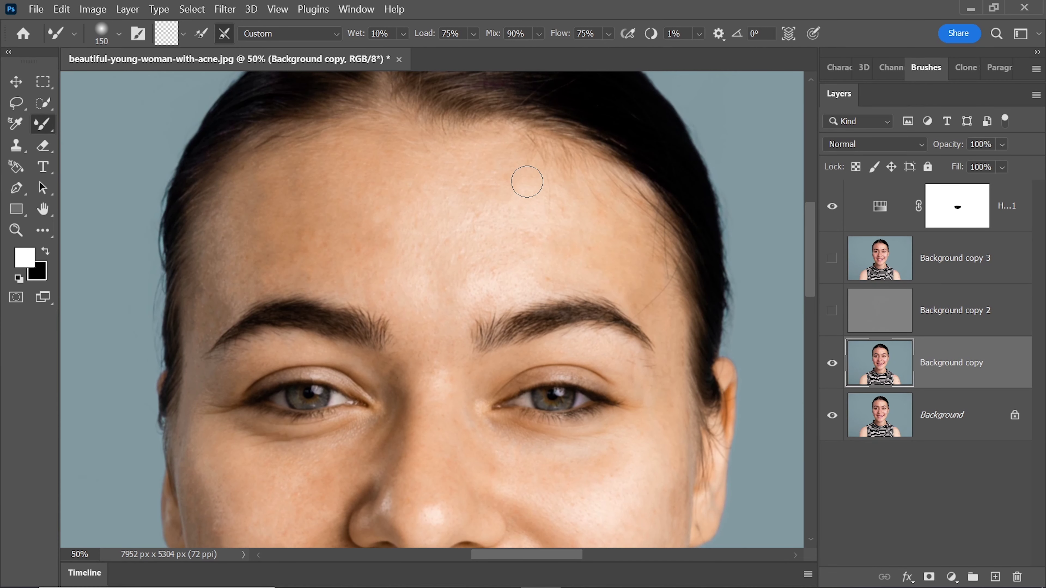
{"action": "mouse_move", "coordinate": [274, 199]}
{"action": "left_mouse_down"}
{"action": "mouse_move", "coordinate": [283, 245]}
{"action": "mouse_move", "coordinate": [395, 211]}
{"action": "mouse_move", "coordinate": [339, 208]}
{"action": "mouse_move", "coordinate": [373, 139]}
{"action": "mouse_move", "coordinate": [406, 234]}
{"action": "left_mouse_up"}
{"action": "mouse_move", "coordinate": [470, 220]}
{"action": "left_mouse_down"}
{"action": "mouse_move", "coordinate": [547, 269]}
{"action": "mouse_move", "coordinate": [524, 140]}
{"action": "mouse_move", "coordinate": [607, 216]}
{"action": "mouse_move", "coordinate": [619, 268]}
{"action": "mouse_move", "coordinate": [561, 219]}
{"action": "mouse_move", "coordinate": [550, 166]}
{"action": "mouse_move", "coordinate": [481, 145]}
{"action": "left_mouse_up"}
{"action": "left_click_drag", "start_coordinate": [810, 252], "coordinate": [813, 275]}
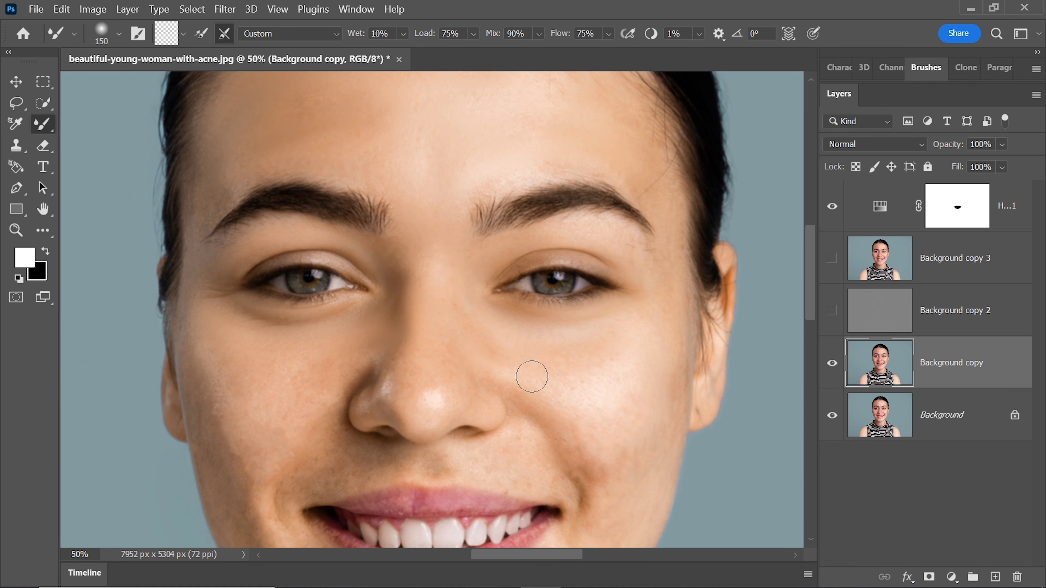
Smooth the cheeks and skin around the mouth, then zoom back out
{"action": "scroll", "coordinate": [626, 378], "scroll_direction": "down", "scroll_amount": 3}
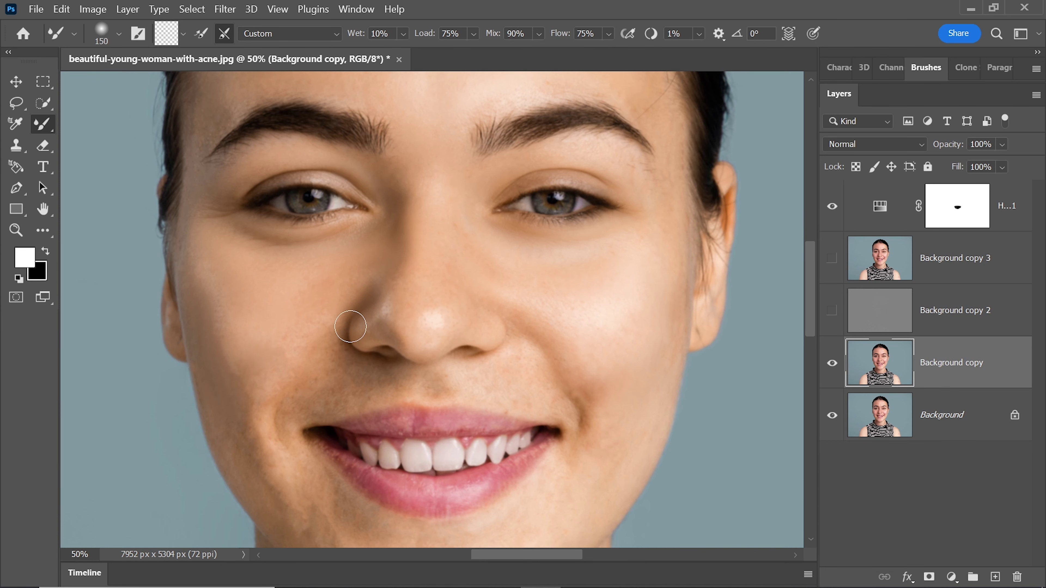
{"action": "scroll", "coordinate": [680, 360], "scroll_direction": "down", "scroll_amount": 3}
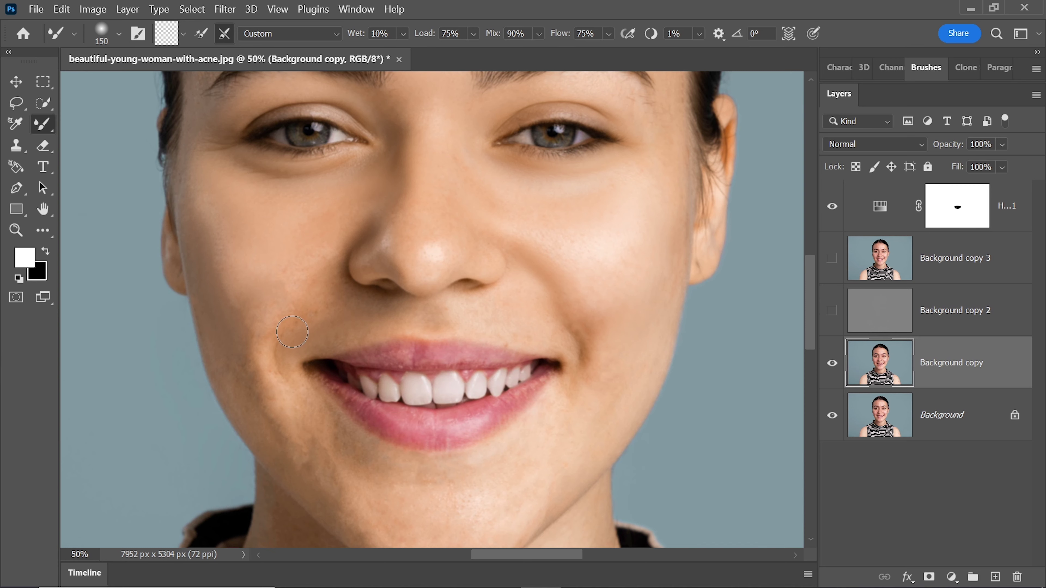
{"action": "scroll", "coordinate": [807, 307], "scroll_direction": "down", "scroll_amount": 4}
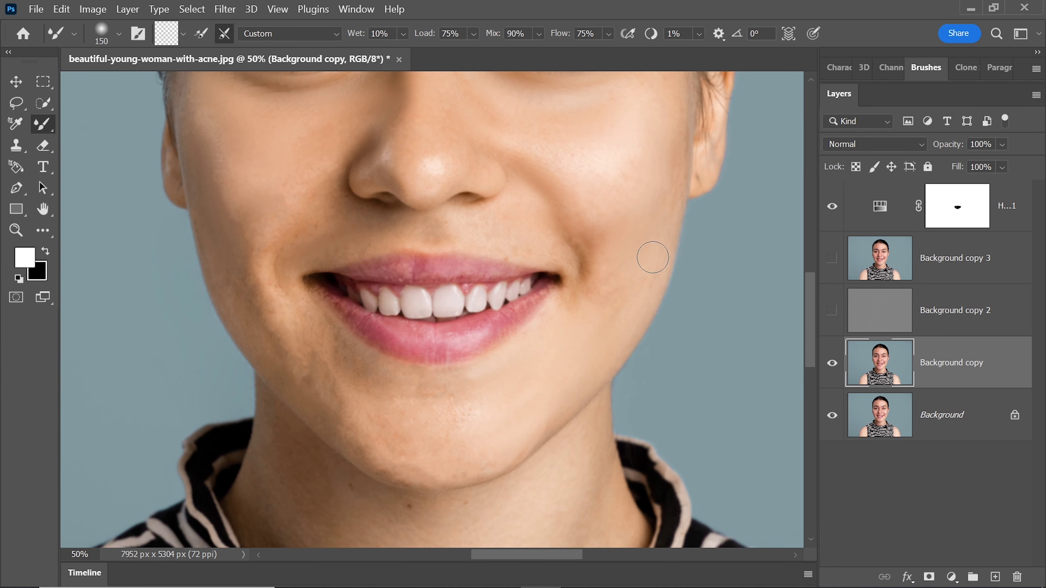
{"action": "scroll", "coordinate": [671, 151], "scroll_direction": "up", "scroll_amount": 6}
{"action": "scroll", "coordinate": [815, 270], "scroll_direction": "up", "scroll_amount": 1}
{"action": "scroll", "coordinate": [533, 367], "scroll_direction": "down", "scroll_amount": 3}
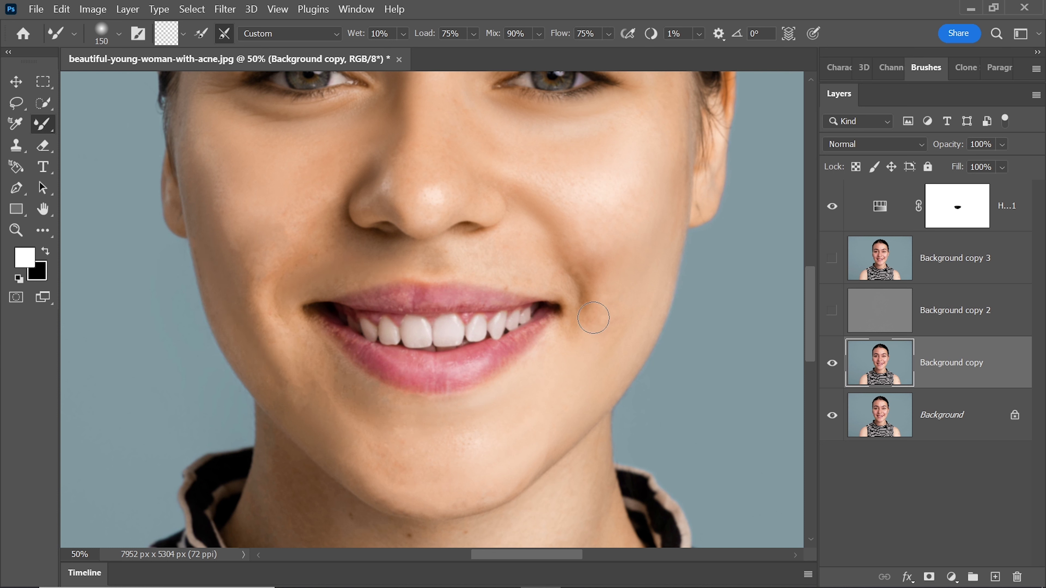
{"action": "mouse_move", "coordinate": [811, 316]}
{"action": "left_mouse_down"}
{"action": "mouse_move", "coordinate": [811, 285]}
{"action": "mouse_move", "coordinate": [810, 295]}
{"action": "left_mouse_up"}
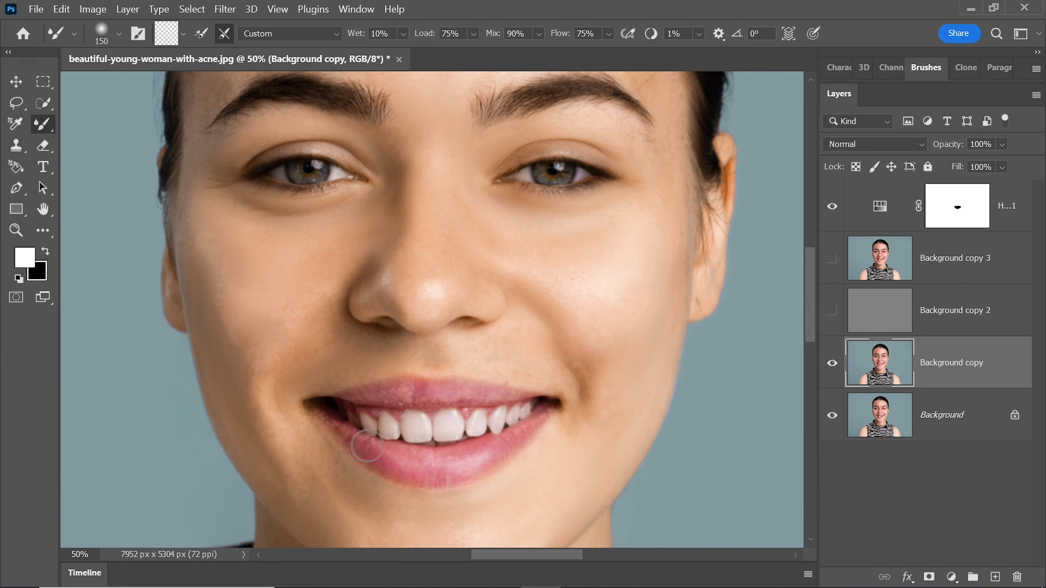
{"action": "key", "text": "ctrl+minus"}
{"action": "key", "text": "ctrl+minus"}
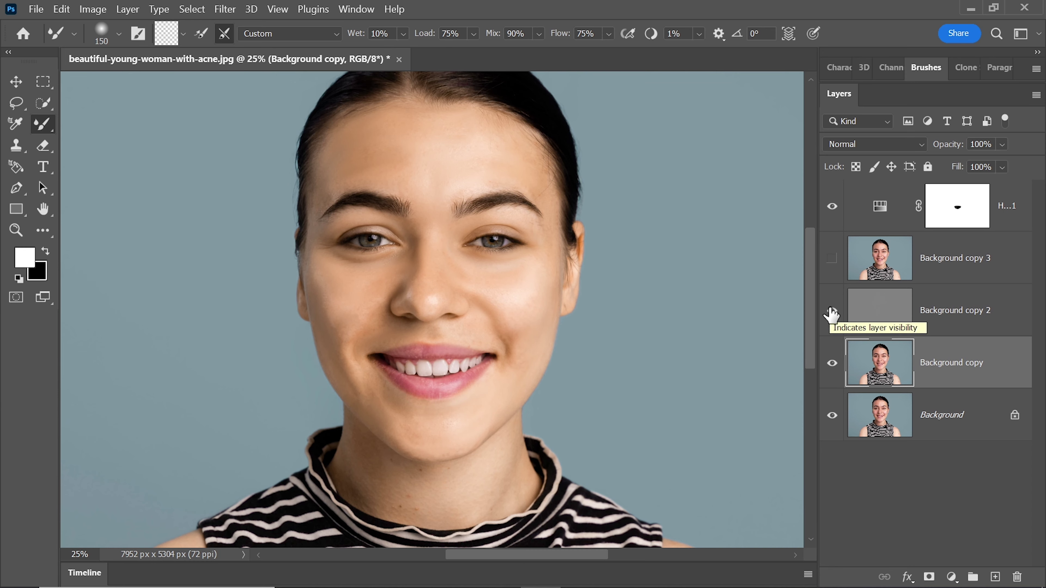
Show Background copy 3, invert it, and set its blend mode to Vivid Light
{"action": "key", "text": "ctrl+plus"}
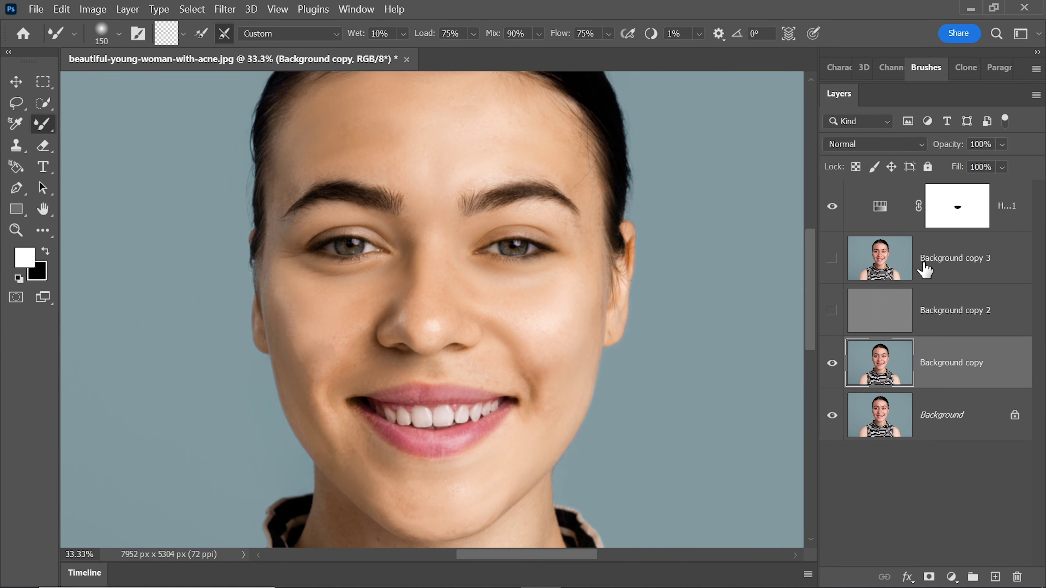
{"action": "left_click", "coordinate": [924, 260]}
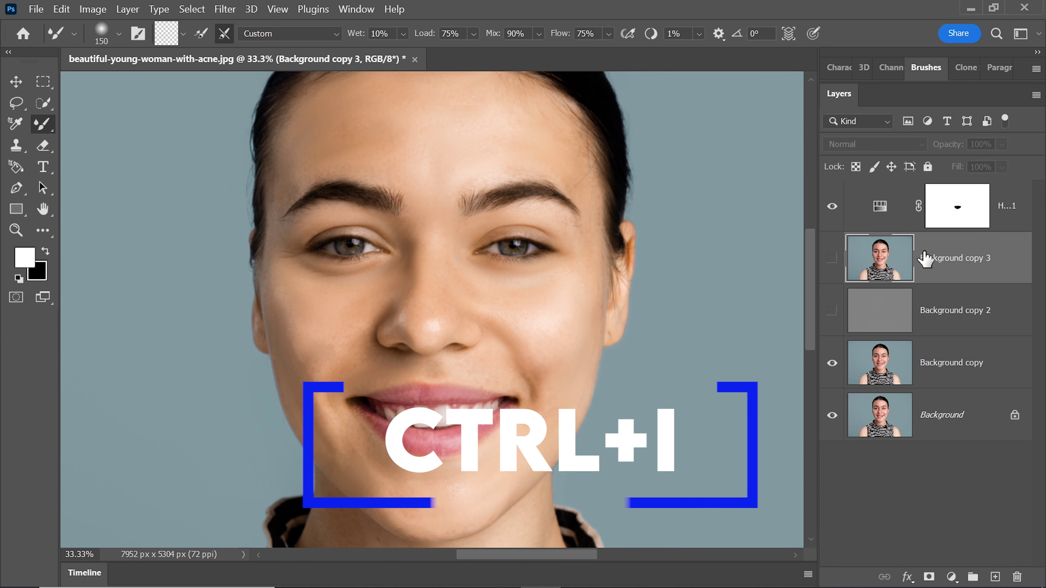
{"action": "left_click", "coordinate": [832, 258]}
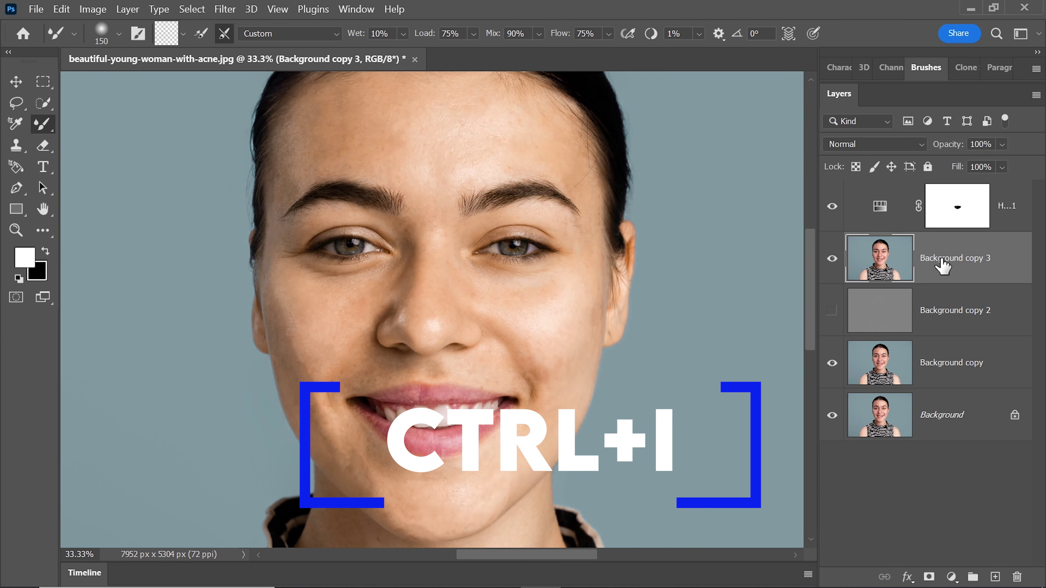
{"action": "key", "text": "ctrl+i"}
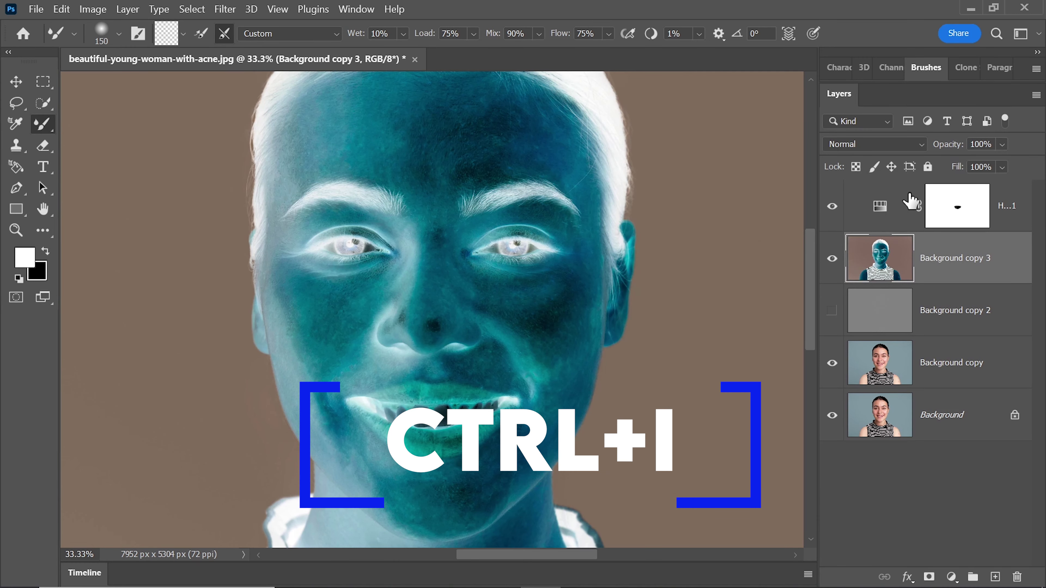
{"action": "left_click", "coordinate": [888, 142]}
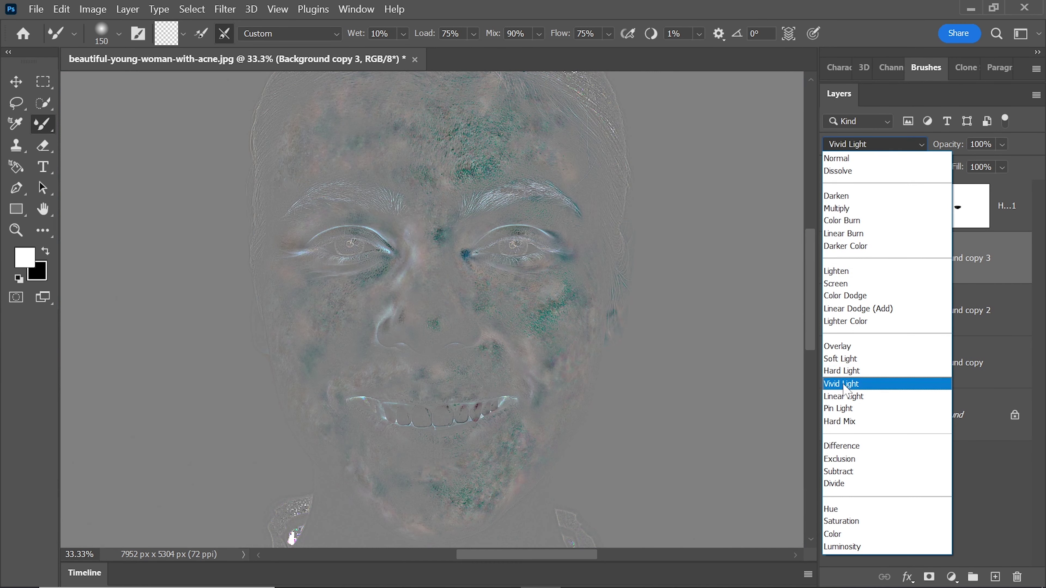
{"action": "left_click", "coordinate": [844, 385]}
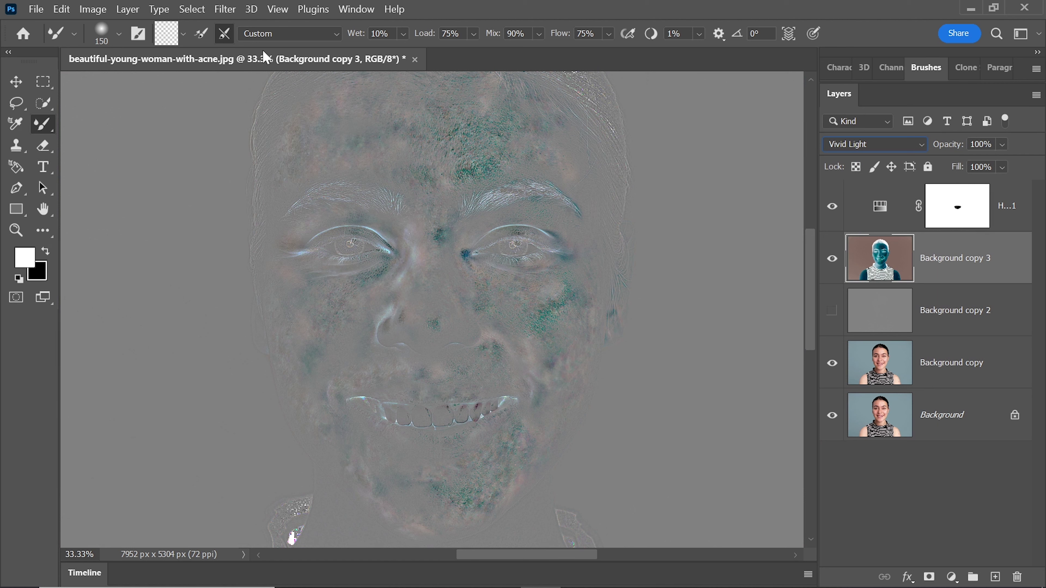
Set up a High Pass filter on Background copy 3 with radius 3.8
{"action": "left_click", "coordinate": [230, 10]}
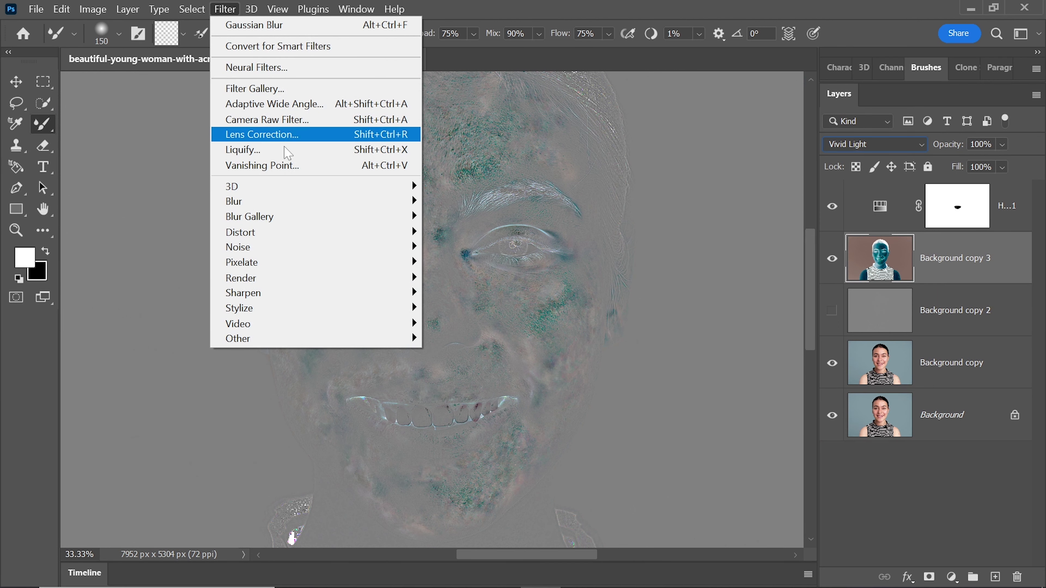
{"action": "mouse_move", "coordinate": [367, 340]}
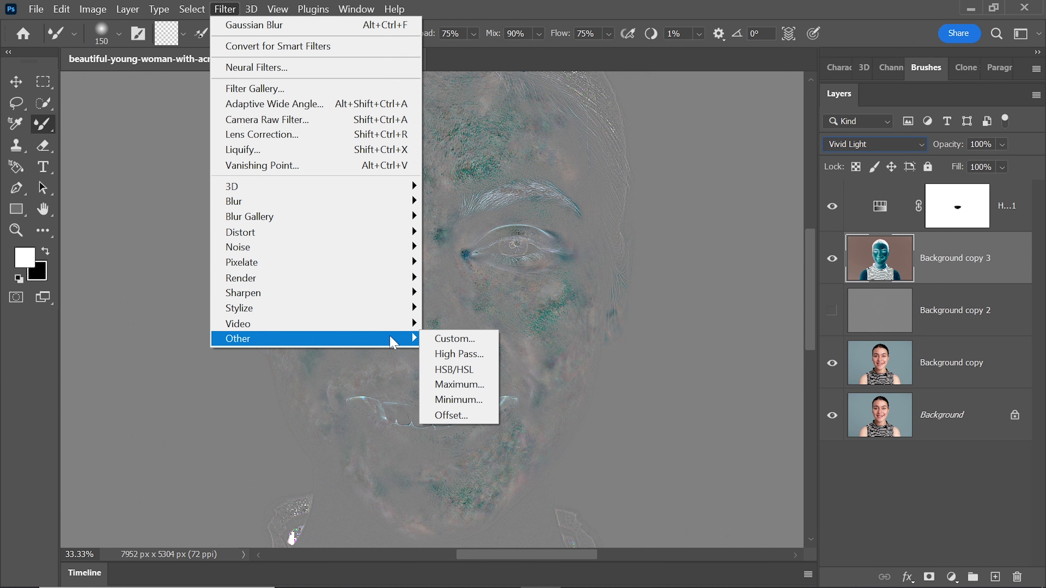
{"action": "left_click", "coordinate": [451, 358]}
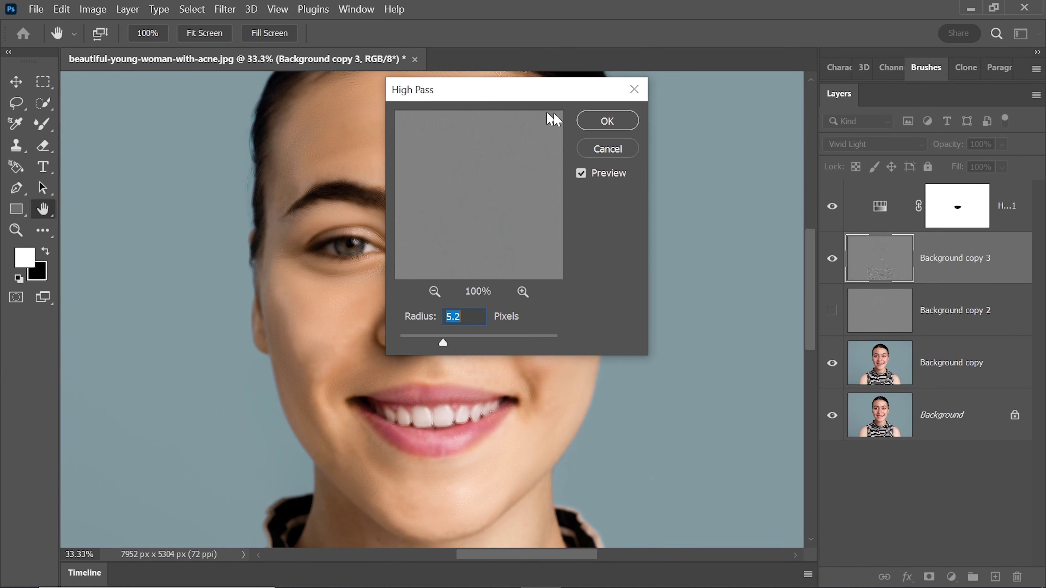
{"action": "left_click_drag", "start_coordinate": [552, 117], "coordinate": [746, 118]}
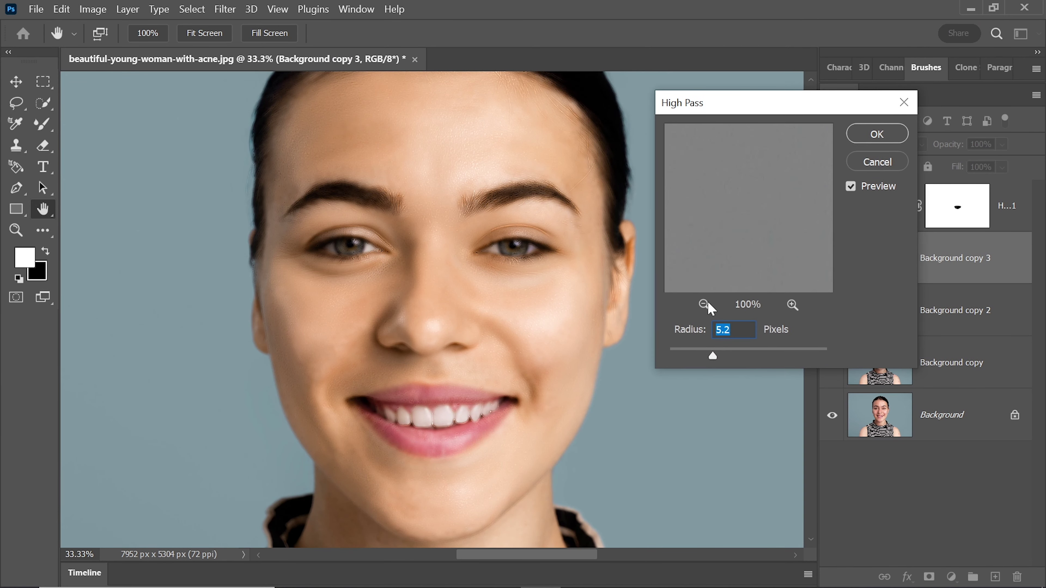
{"action": "left_click_drag", "start_coordinate": [711, 355], "coordinate": [698, 360]}
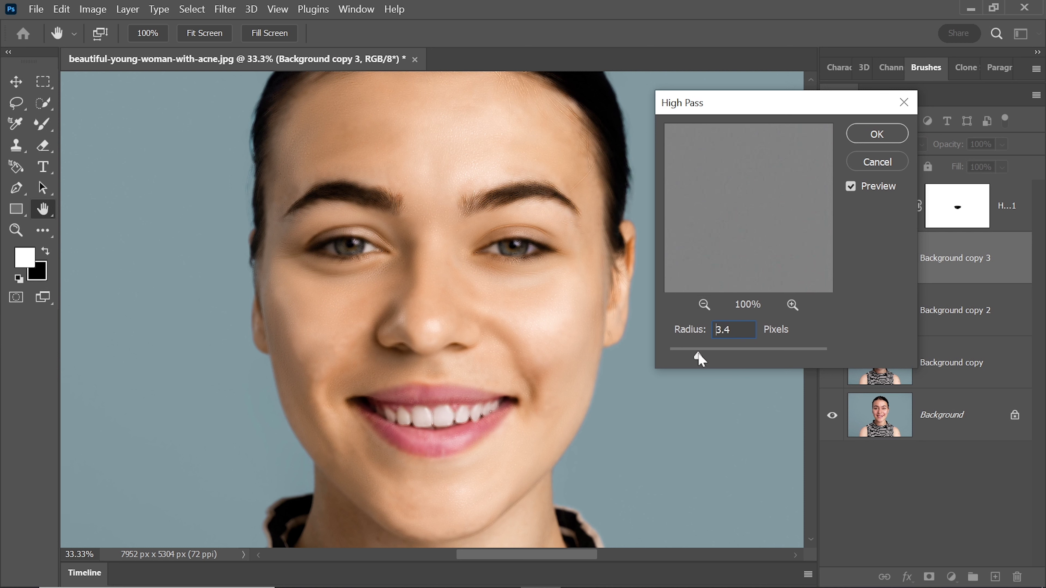
Apply the 3.8 px High Pass, then a 1.9 px Gaussian Blur to Background copy 3
{"action": "left_click", "coordinate": [866, 140]}
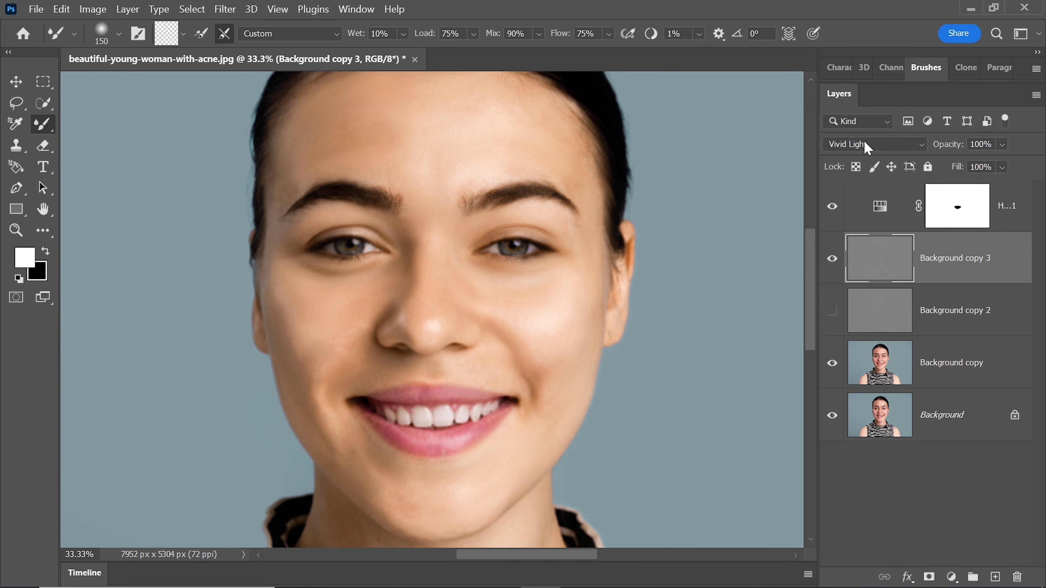
{"action": "left_click", "coordinate": [224, 9]}
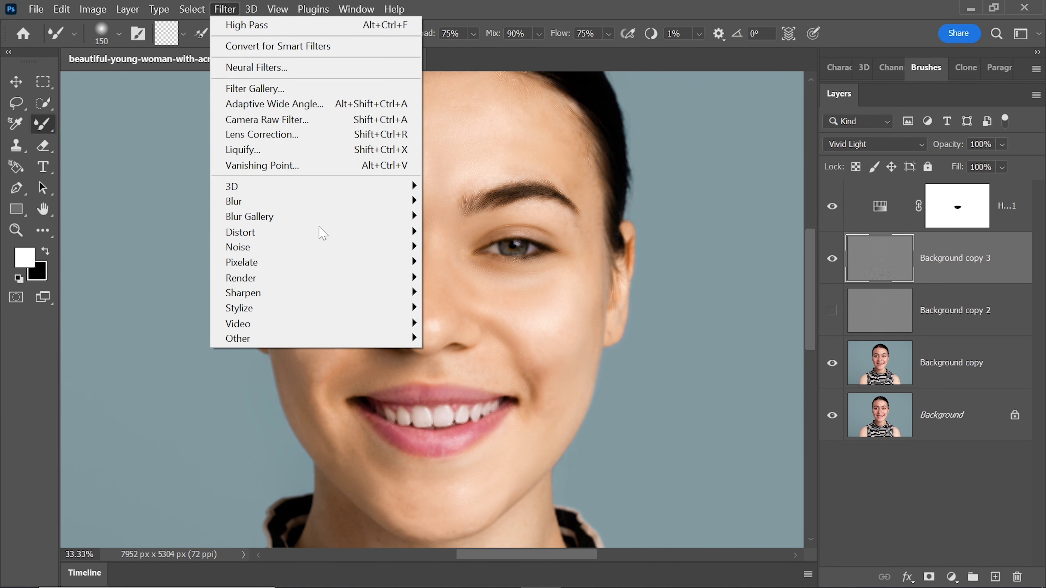
{"action": "mouse_move", "coordinate": [371, 201]}
{"action": "left_click", "coordinate": [453, 265]}
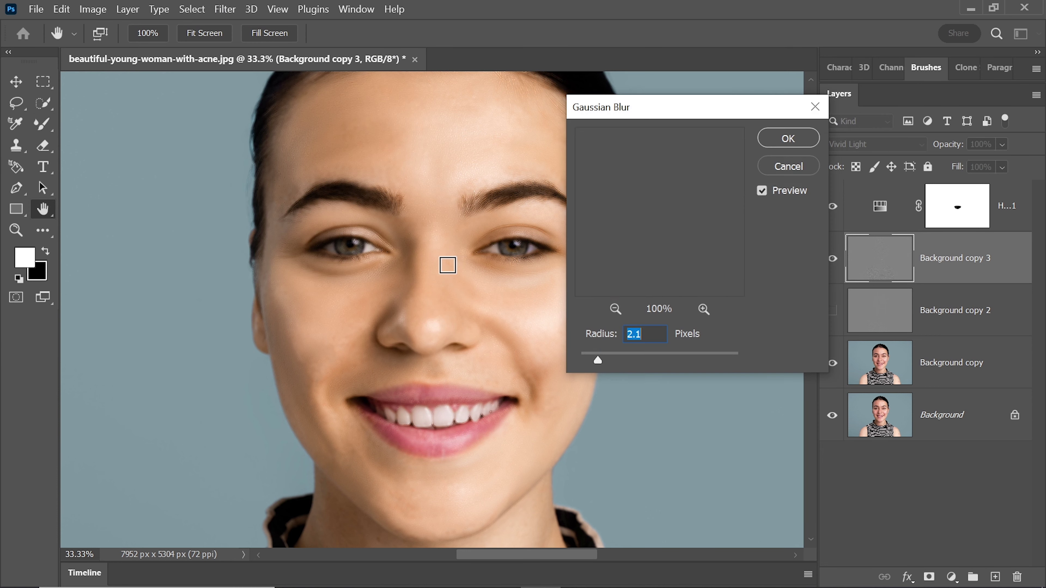
{"action": "mouse_move", "coordinate": [597, 360]}
{"action": "left_mouse_down"}
{"action": "mouse_move", "coordinate": [610, 360]}
{"action": "mouse_move", "coordinate": [601, 364]}
{"action": "left_mouse_up"}
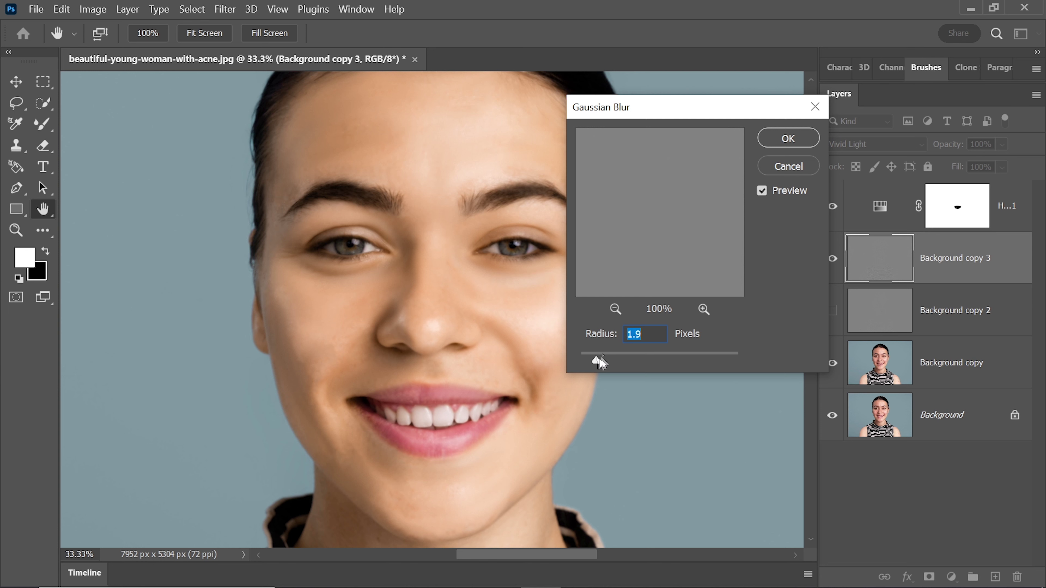
{"action": "left_click", "coordinate": [787, 143]}
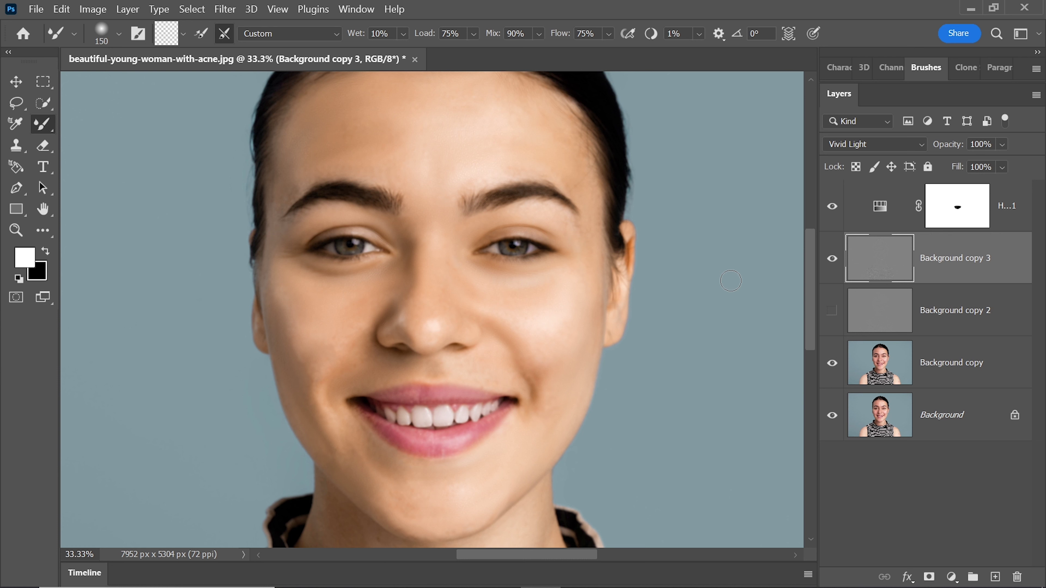
Add a hide-all mask to Background copy 3 and ready a white painting Brush
{"action": "left_click", "coordinate": [930, 577], "text": "alt"}
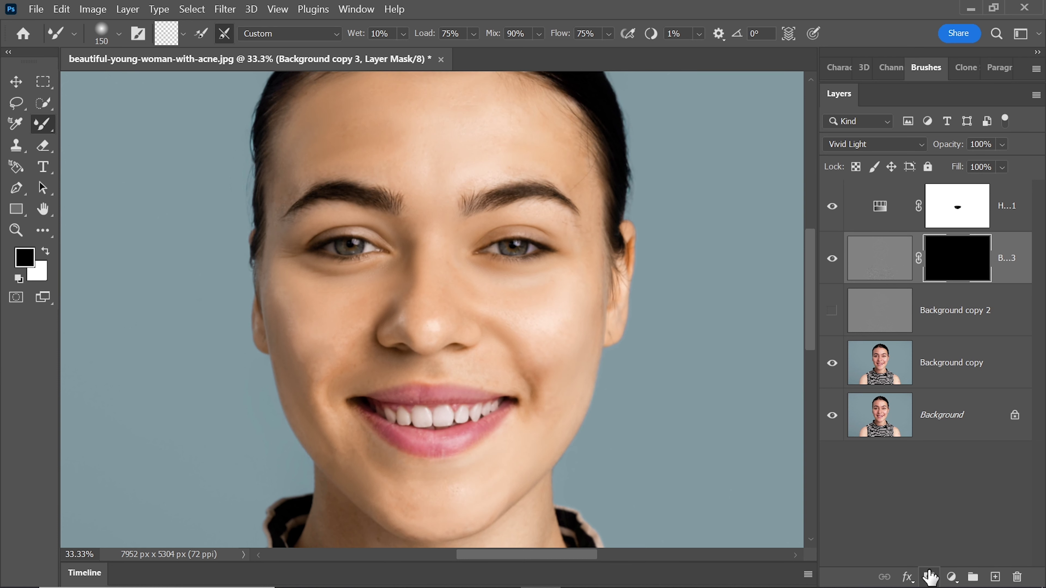
{"action": "right_click", "coordinate": [43, 124]}
{"action": "left_click", "coordinate": [122, 124]}
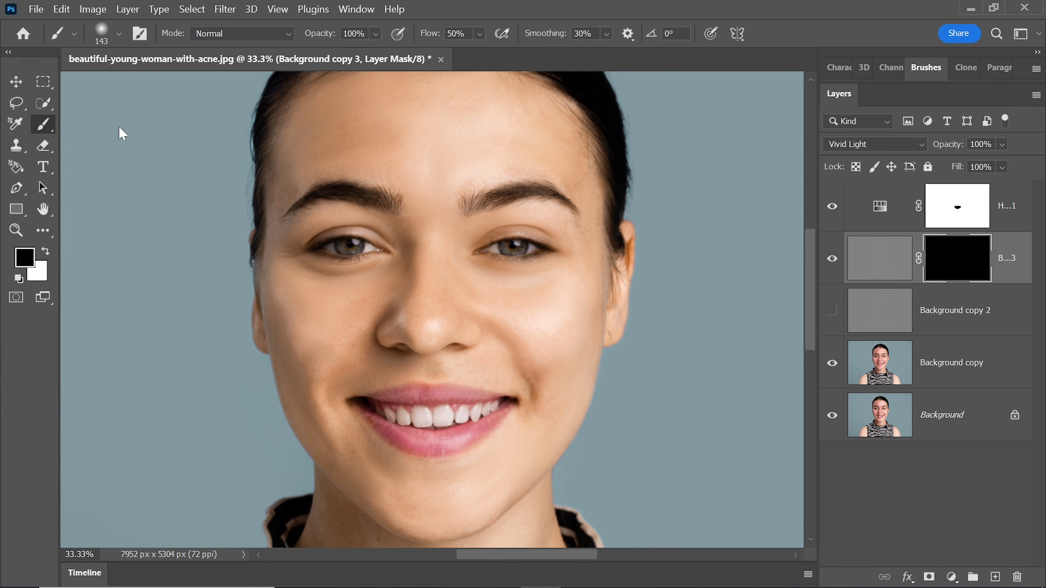
{"action": "key", "text": "ctrl+plus"}
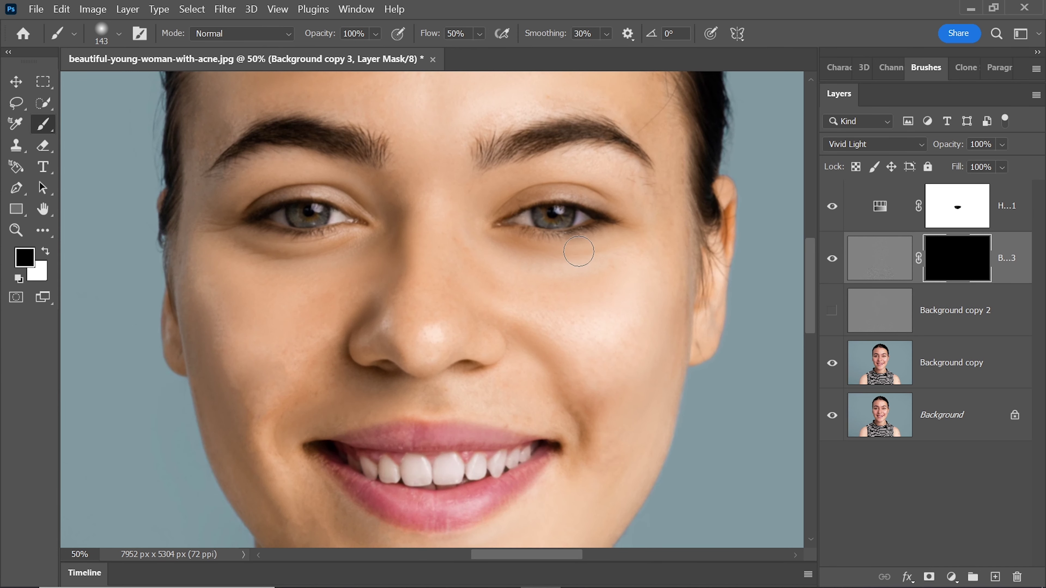
{"action": "left_click_drag", "start_coordinate": [810, 282], "coordinate": [810, 253]}
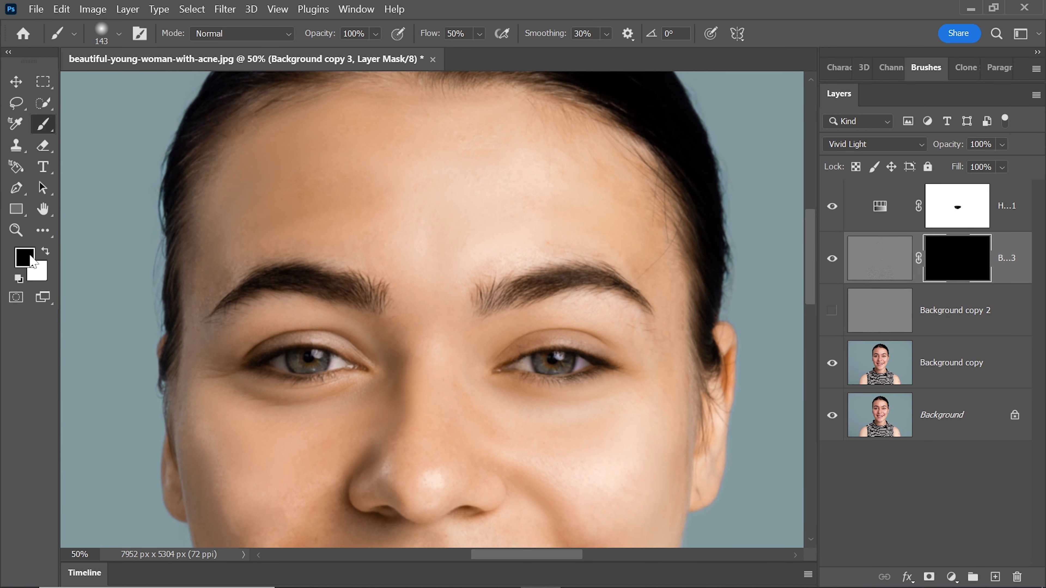
{"action": "left_click", "coordinate": [45, 252]}
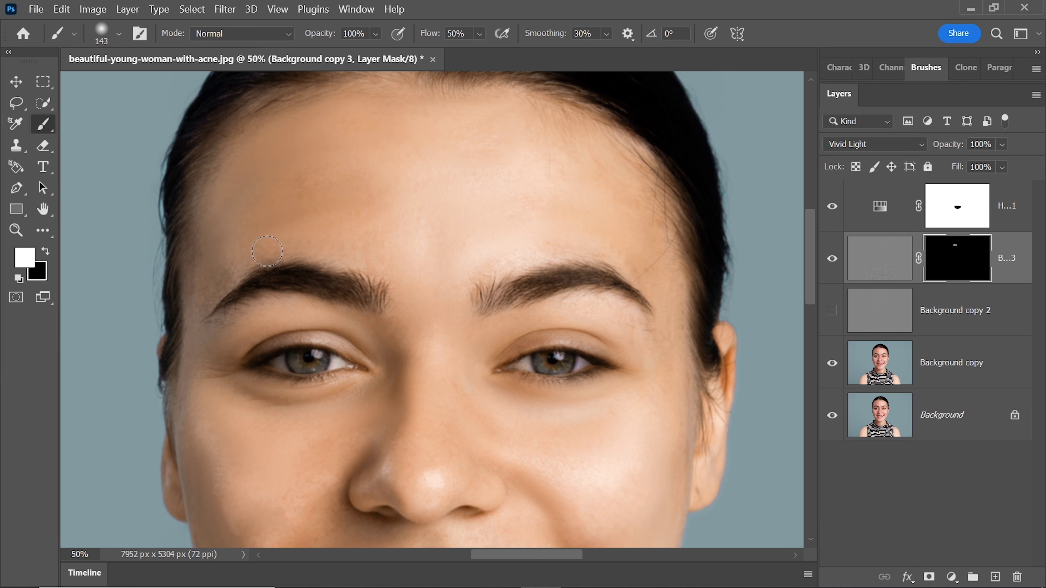
Paint the softening back onto the forehead, chin and jaw, then zoom out
{"action": "mouse_move", "coordinate": [307, 191]}
{"action": "left_mouse_down"}
{"action": "mouse_move", "coordinate": [423, 245]}
{"action": "mouse_move", "coordinate": [502, 171]}
{"action": "mouse_move", "coordinate": [547, 240]}
{"action": "mouse_move", "coordinate": [457, 150]}
{"action": "mouse_move", "coordinate": [432, 331]}
{"action": "mouse_move", "coordinate": [672, 322]}
{"action": "left_mouse_up"}
{"action": "scroll", "coordinate": [453, 239], "scroll_direction": "down", "scroll_amount": 3}
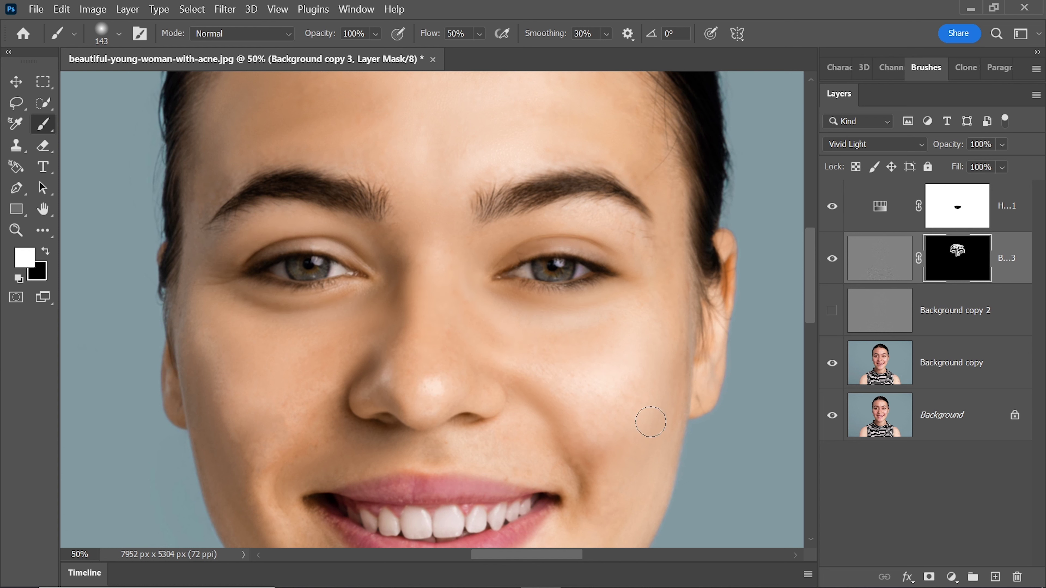
{"action": "scroll", "coordinate": [651, 422], "scroll_direction": "down", "scroll_amount": 2}
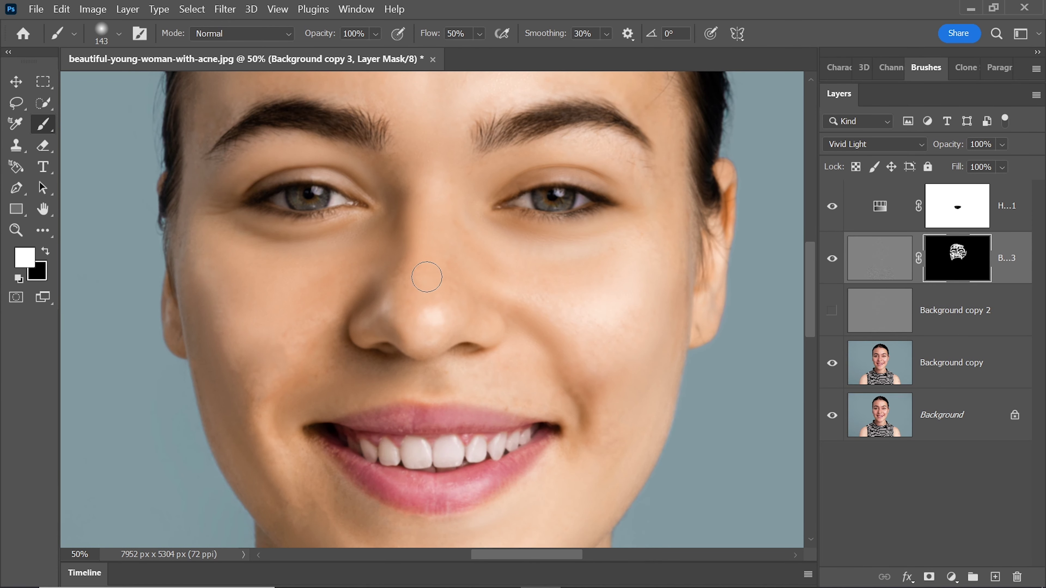
{"action": "scroll", "coordinate": [815, 322], "scroll_direction": "down", "scroll_amount": 1}
{"action": "scroll", "coordinate": [815, 322], "scroll_direction": "down", "scroll_amount": 2}
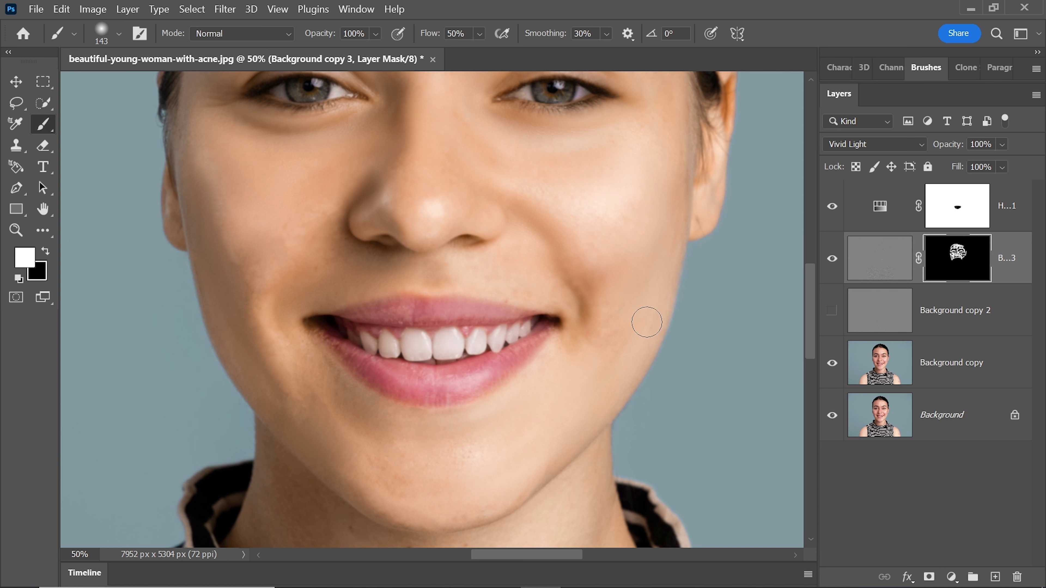
{"action": "left_click_drag", "start_coordinate": [425, 439], "coordinate": [572, 413]}
{"action": "scroll", "coordinate": [339, 393], "scroll_direction": "up", "scroll_amount": 3}
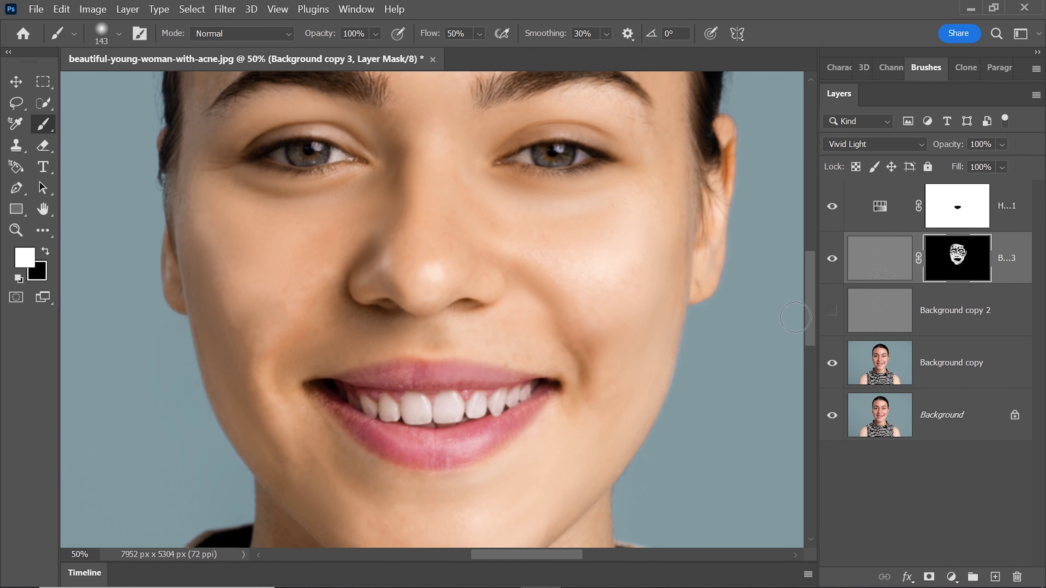
{"action": "scroll", "coordinate": [634, 345], "scroll_direction": "up", "scroll_amount": 5}
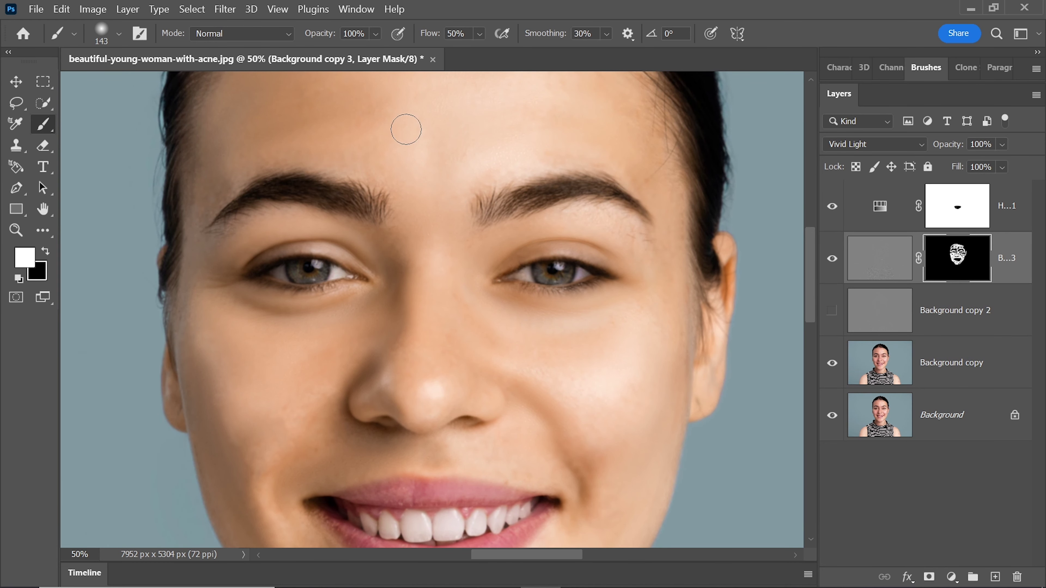
{"action": "scroll", "coordinate": [810, 253], "scroll_direction": "up", "scroll_amount": 3}
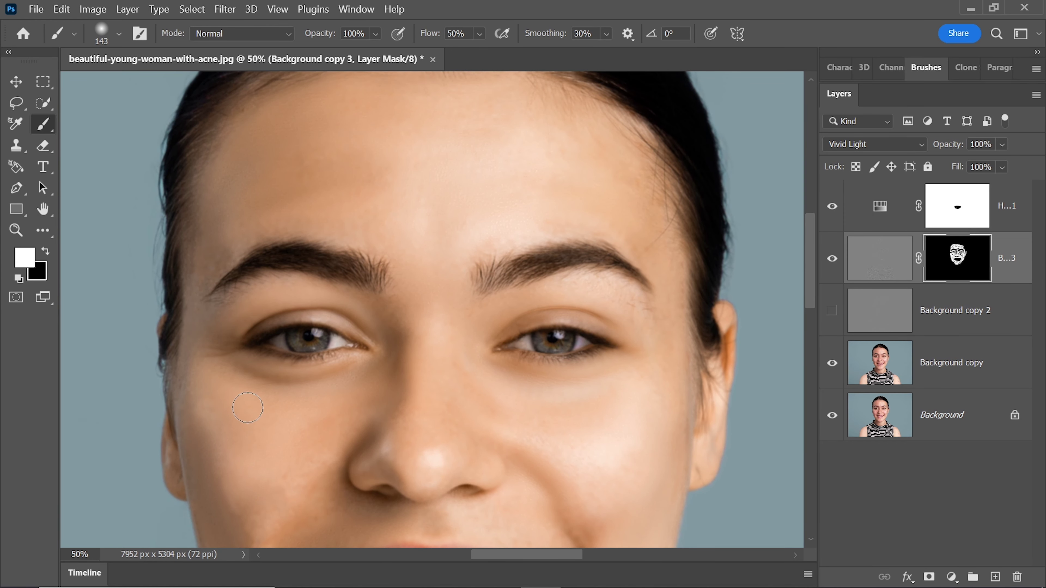
{"action": "key", "text": "ctrl+minus"}
{"action": "key", "text": "ctrl+minus"}
{"action": "scroll", "coordinate": [810, 294], "scroll_direction": "down", "scroll_amount": 2}
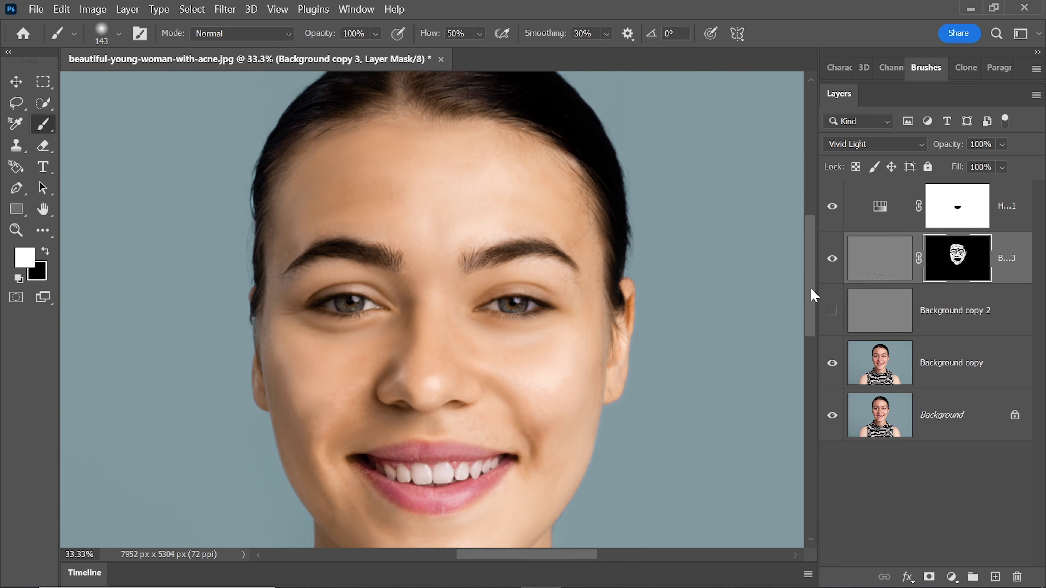
Leave the topmost softening copy, Background copy 5, hidden and zoom out to the full portrait
{"action": "left_click_drag", "start_coordinate": [810, 297], "coordinate": [811, 295]}
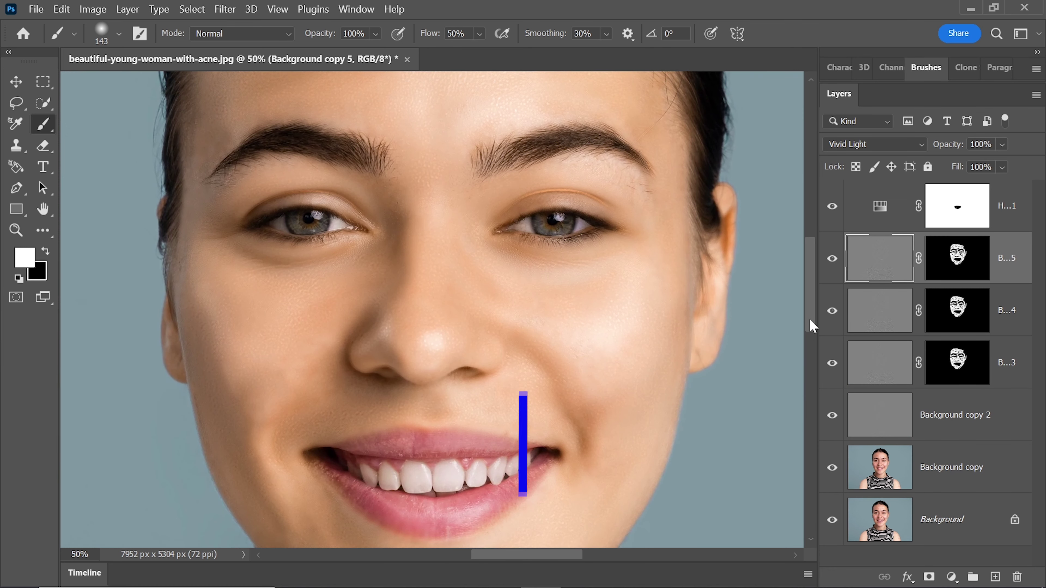
{"action": "left_click_drag", "start_coordinate": [809, 318], "coordinate": [810, 286]}
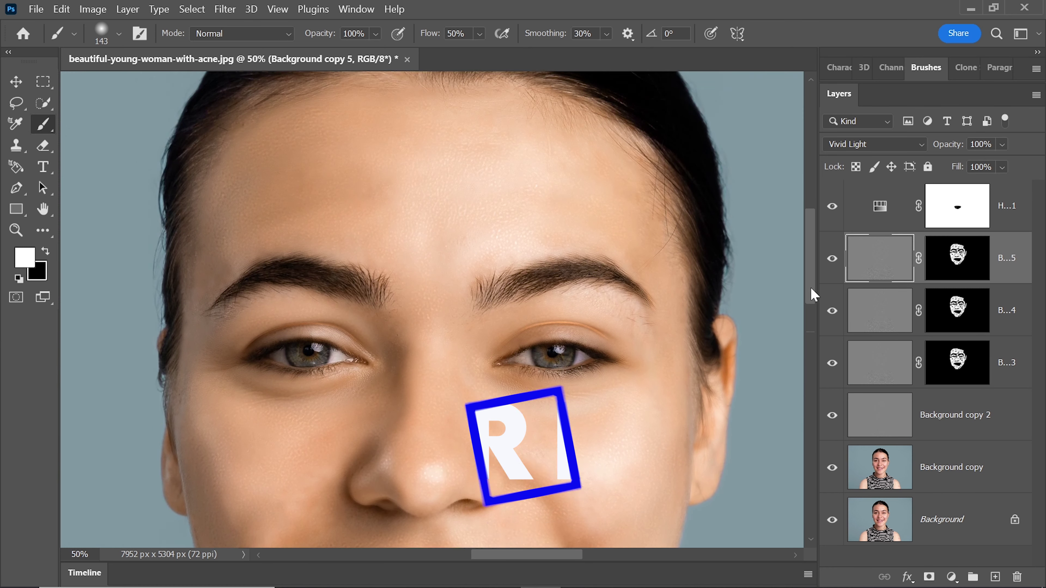
{"action": "left_click", "coordinate": [833, 258]}
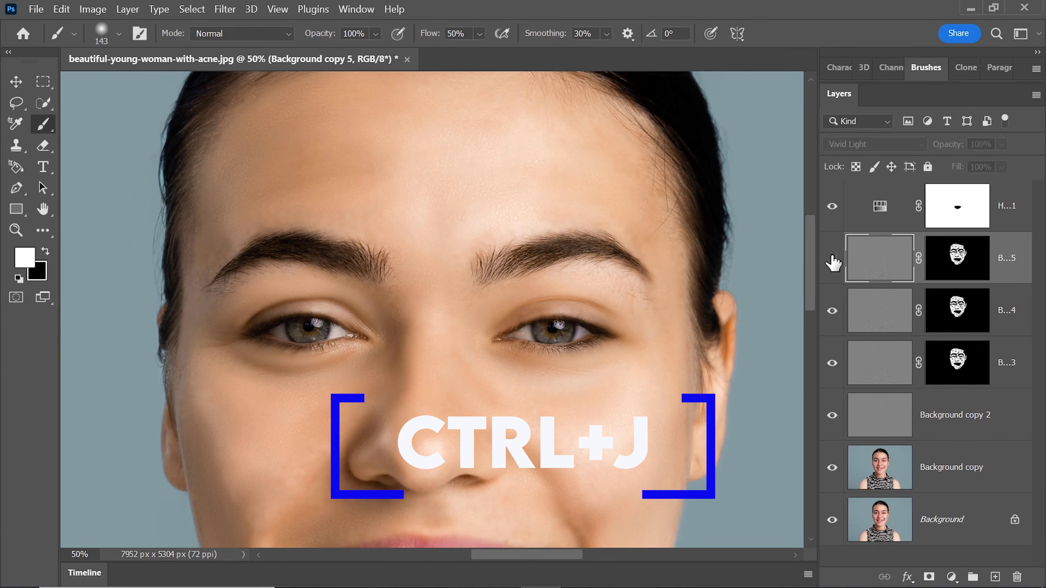
{"action": "left_click_drag", "start_coordinate": [810, 262], "coordinate": [808, 291]}
{"action": "key", "text": "ctrl+minus"}
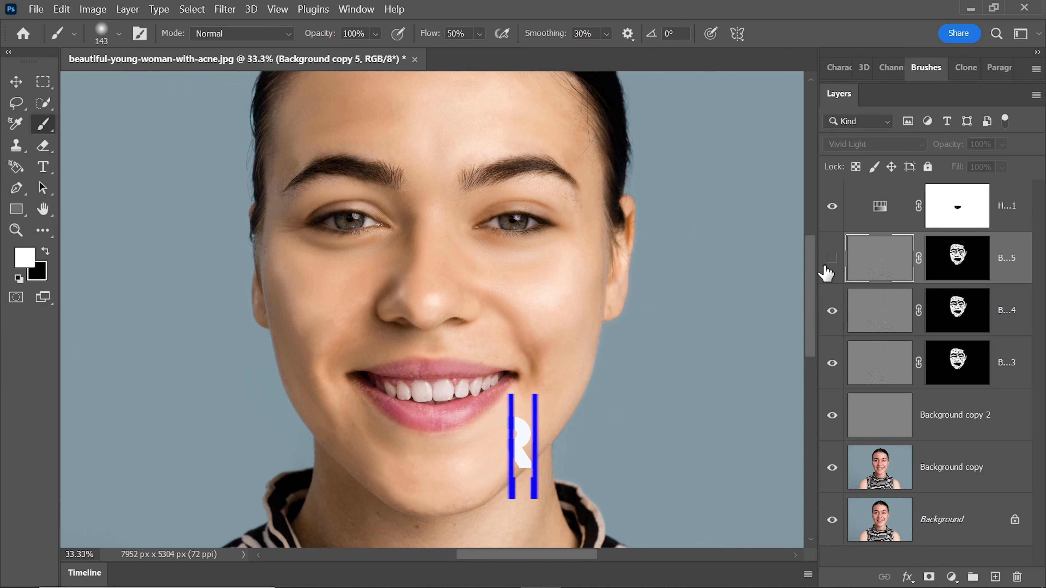
{"action": "left_click", "coordinate": [832, 258]}
{"action": "left_click", "coordinate": [832, 259]}
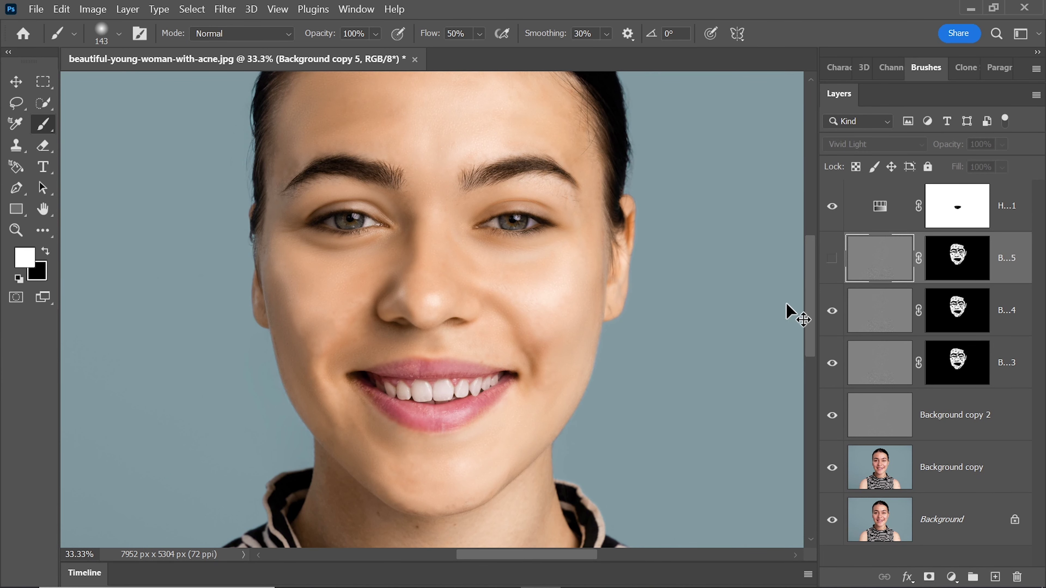
{"action": "key", "text": "ctrl+minus"}
{"action": "left_click_drag", "start_coordinate": [810, 279], "coordinate": [811, 273]}
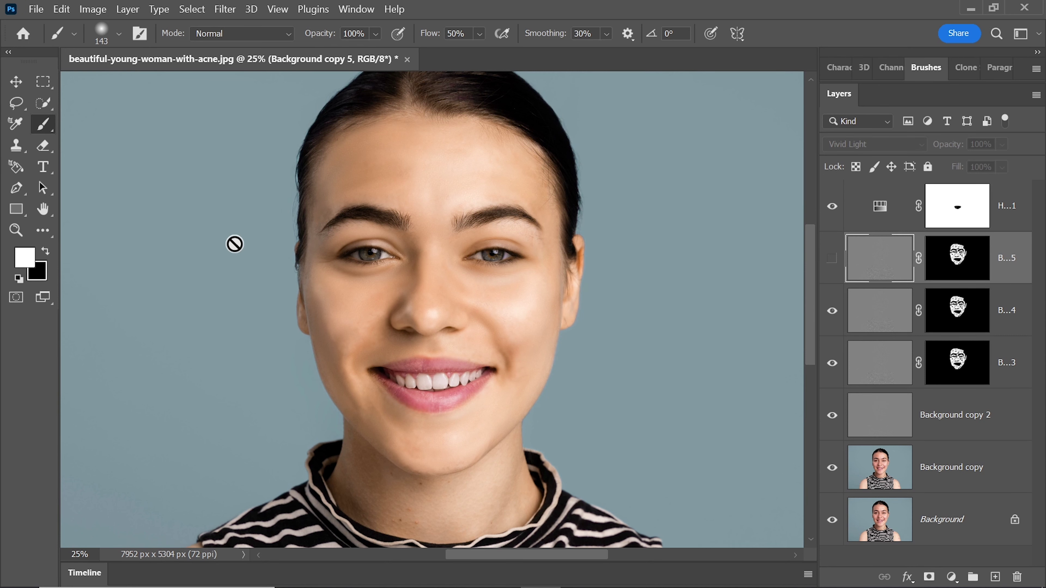
With the Move tool, zoom in to inspect the smoothed skin, then zoom back out
{"action": "left_click", "coordinate": [15, 81]}
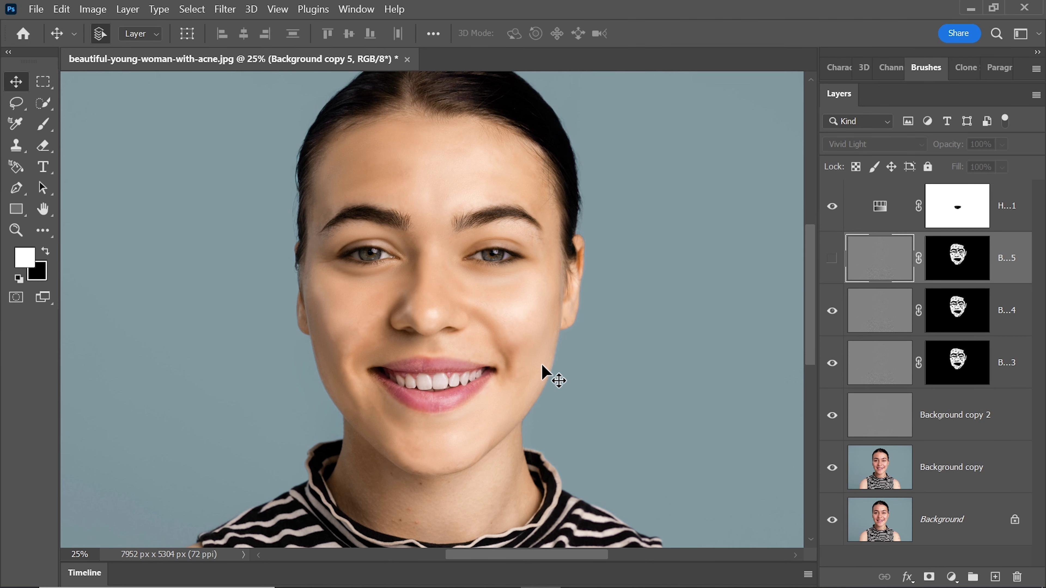
{"action": "mouse_move", "coordinate": [814, 309]}
{"action": "left_mouse_down"}
{"action": "mouse_move", "coordinate": [815, 292]}
{"action": "mouse_move", "coordinate": [815, 304]}
{"action": "left_mouse_up"}
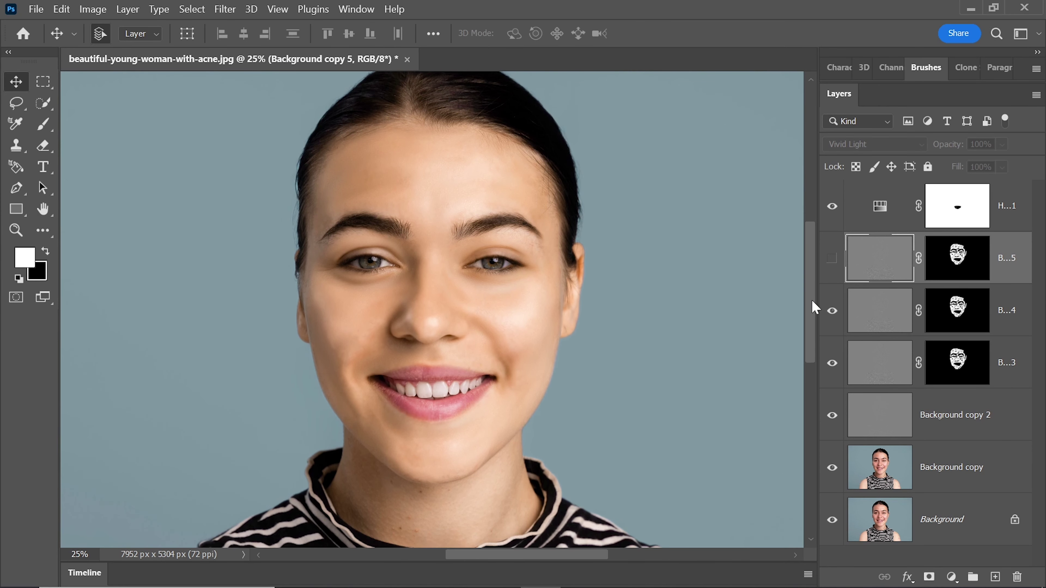
{"action": "key", "text": "ctrl+plus"}
{"action": "key", "text": "ctrl+plus"}
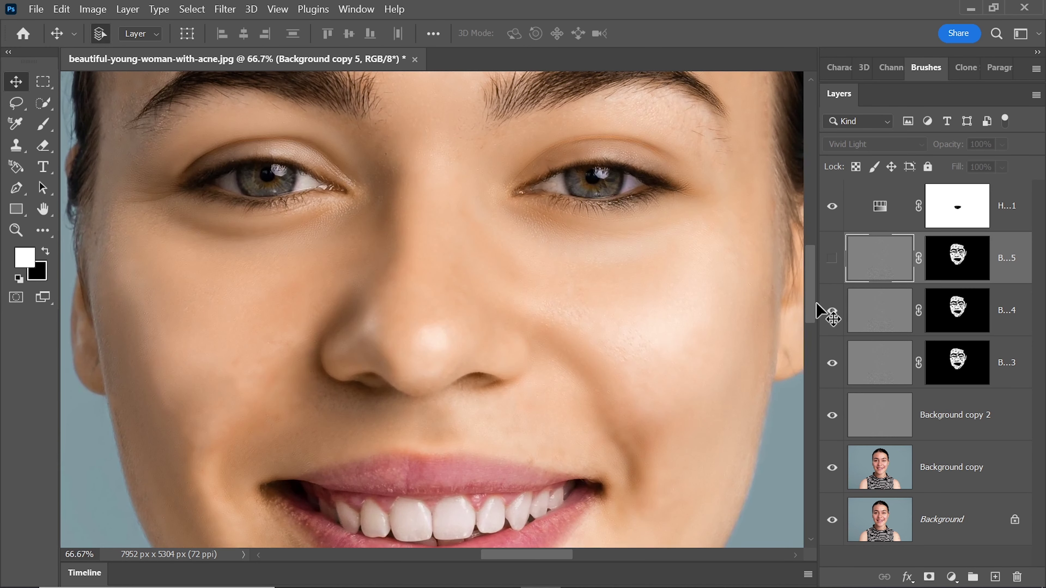
{"action": "key", "text": "ctrl+plus"}
{"action": "left_click_drag", "start_coordinate": [818, 304], "coordinate": [823, 271]}
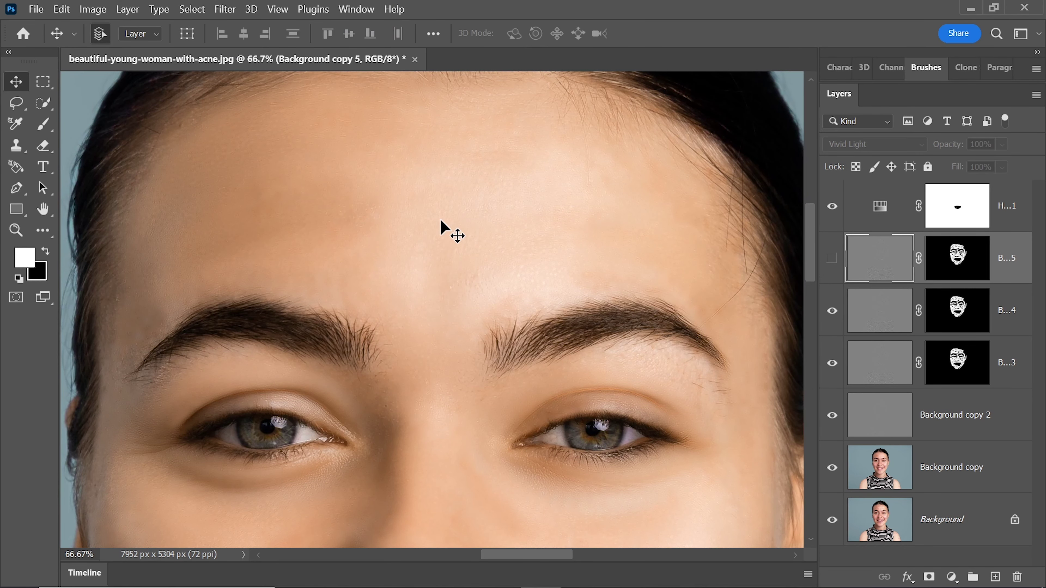
{"action": "key", "text": "alt+bracketright"}
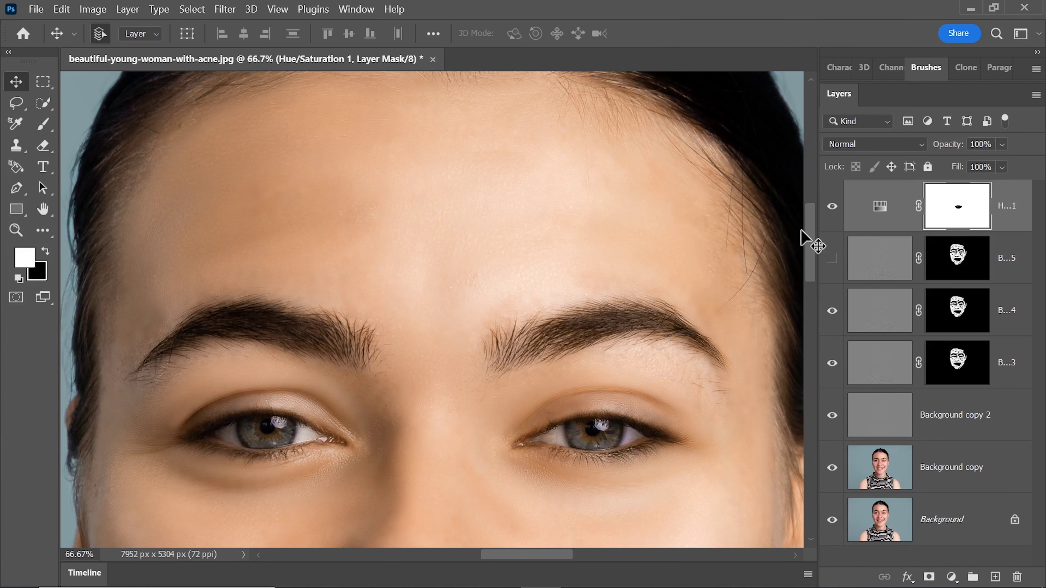
{"action": "left_click_drag", "start_coordinate": [813, 252], "coordinate": [813, 350]}
{"action": "key", "text": "ctrl+minus"}
{"action": "key", "text": "ctrl+minus"}
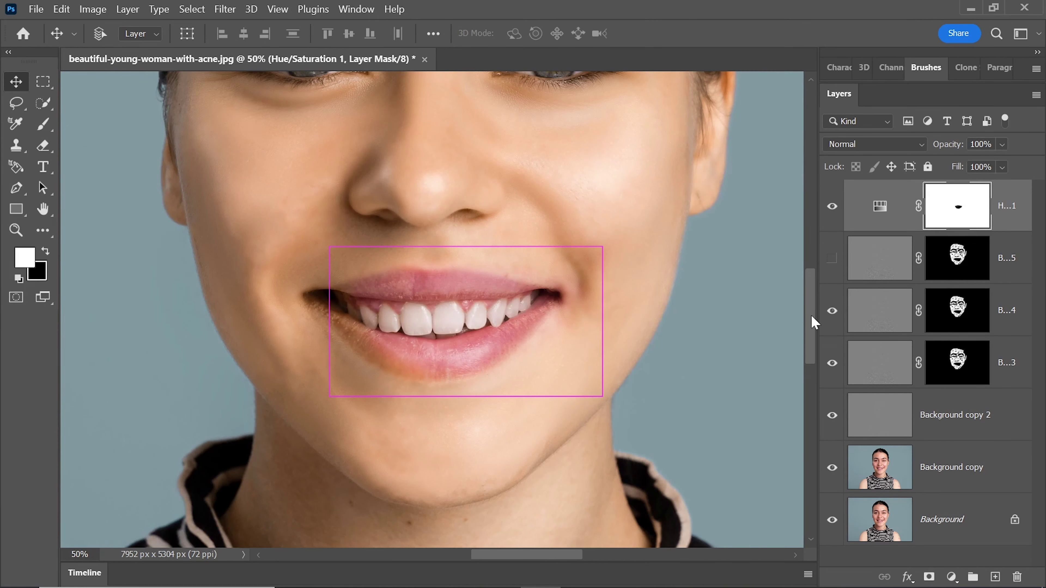
{"action": "key", "text": "ctrl+minus"}
{"action": "scroll", "coordinate": [815, 299], "scroll_direction": "up", "scroll_amount": 1}
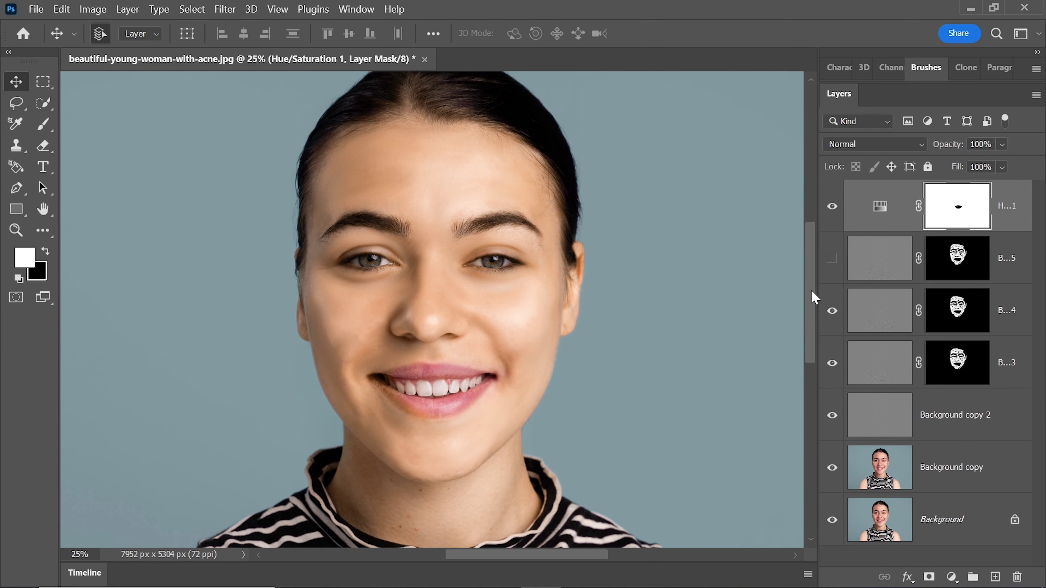
Select the three softening copies plus Background copy 2 and Background copy
{"action": "left_click", "coordinate": [1005, 260]}
{"action": "left_click", "coordinate": [1003, 307], "text": "shift"}
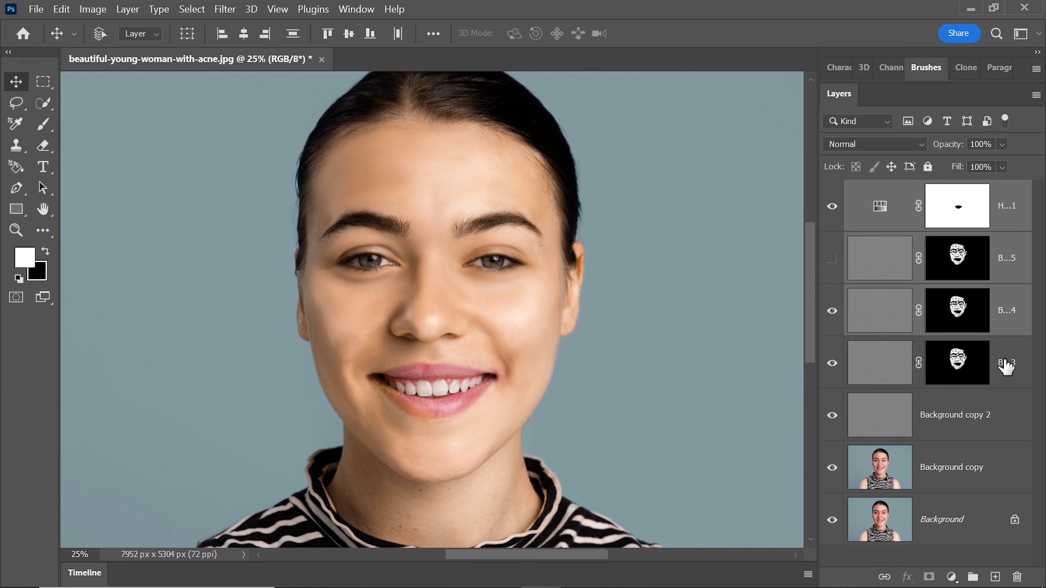
{"action": "left_click", "coordinate": [1004, 365], "text": "shift"}
{"action": "left_click", "coordinate": [991, 424], "text": "shift"}
{"action": "left_click", "coordinate": [979, 459], "text": "shift"}
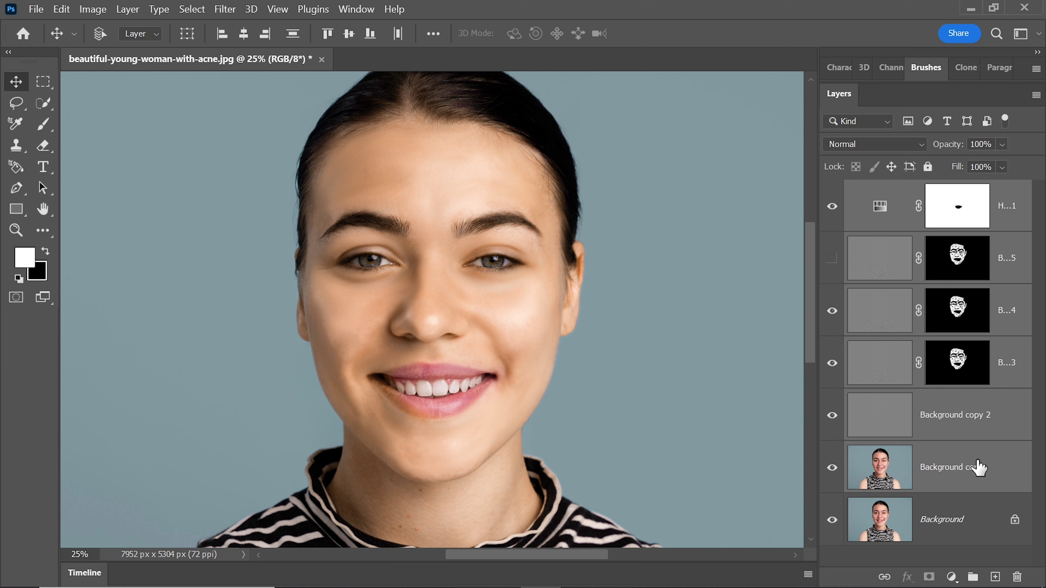
Convert the five selected layers into one smart object
{"action": "right_click", "coordinate": [958, 431]}
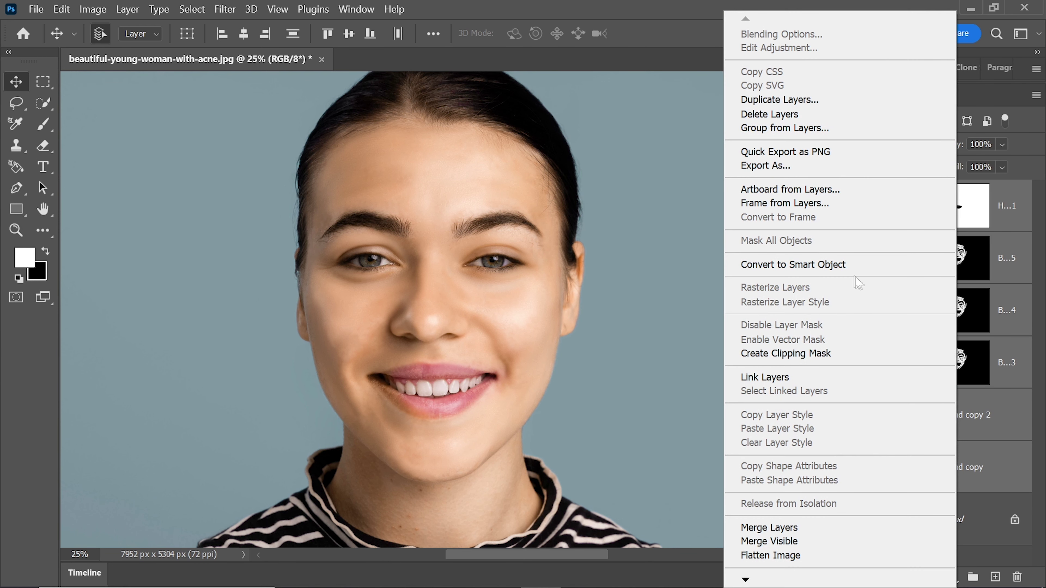
{"action": "left_click", "coordinate": [865, 266]}
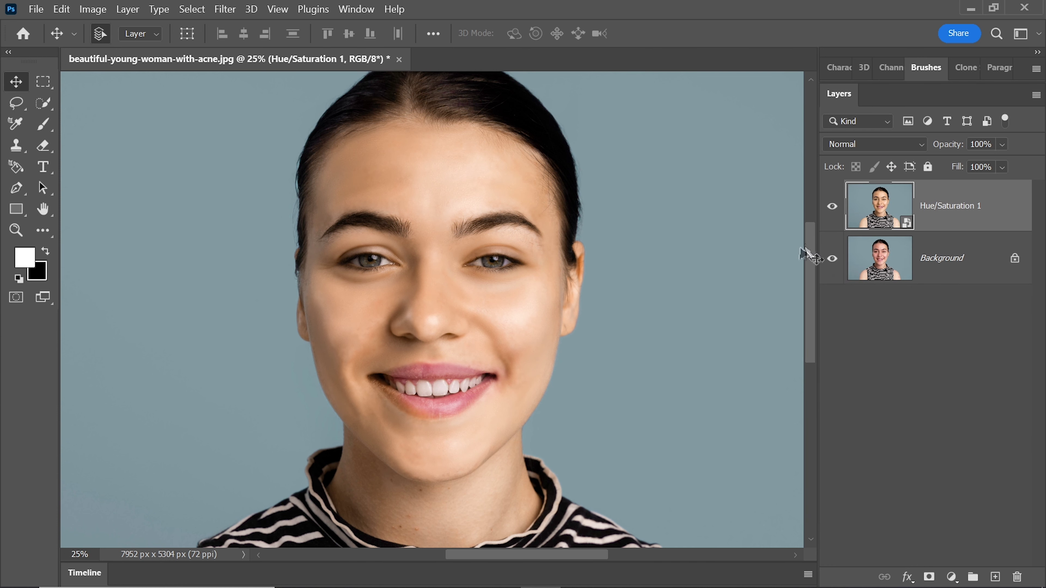
{"action": "left_click", "coordinate": [831, 206]}
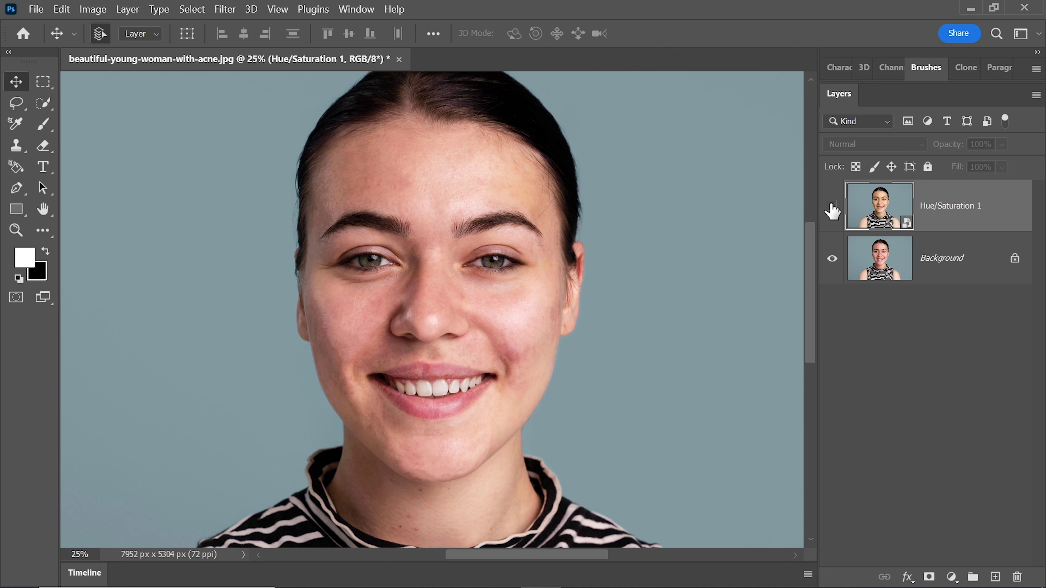
{"action": "left_click", "coordinate": [832, 210]}
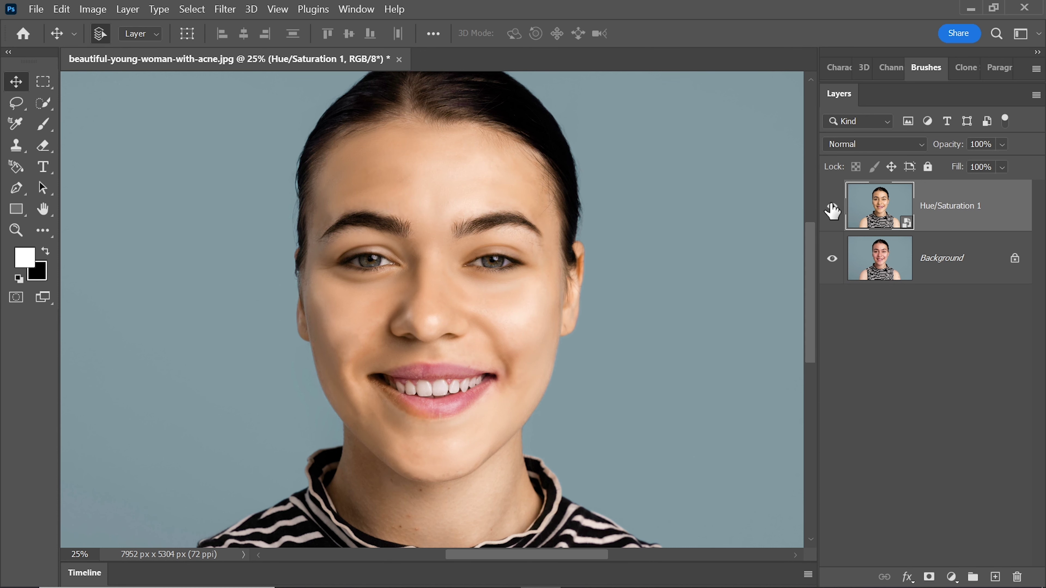
{"action": "left_click", "coordinate": [832, 210]}
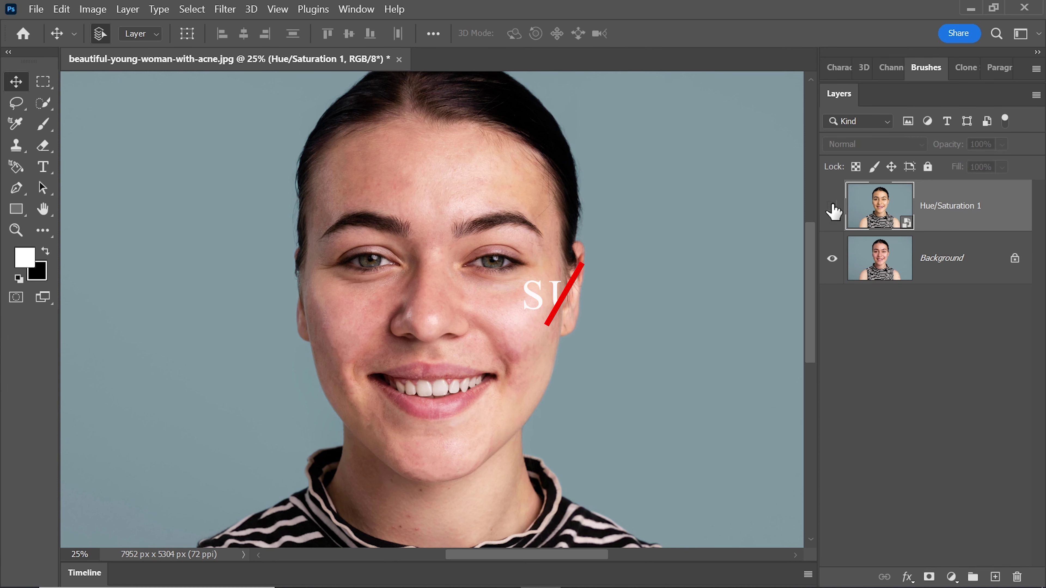
{"action": "left_click", "coordinate": [832, 210]}
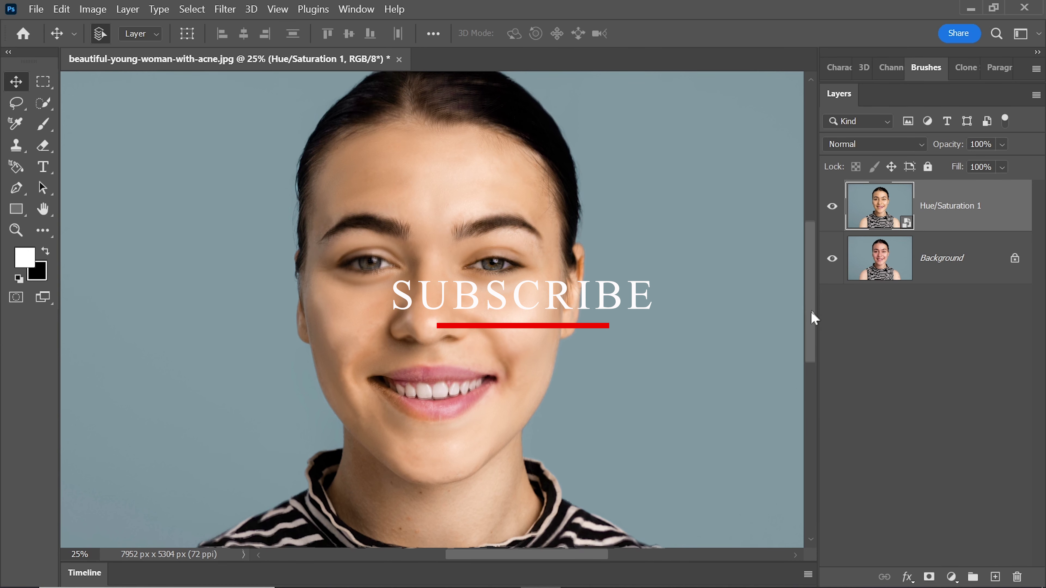
{"action": "scroll", "coordinate": [808, 313], "scroll_direction": "up", "scroll_amount": 1}
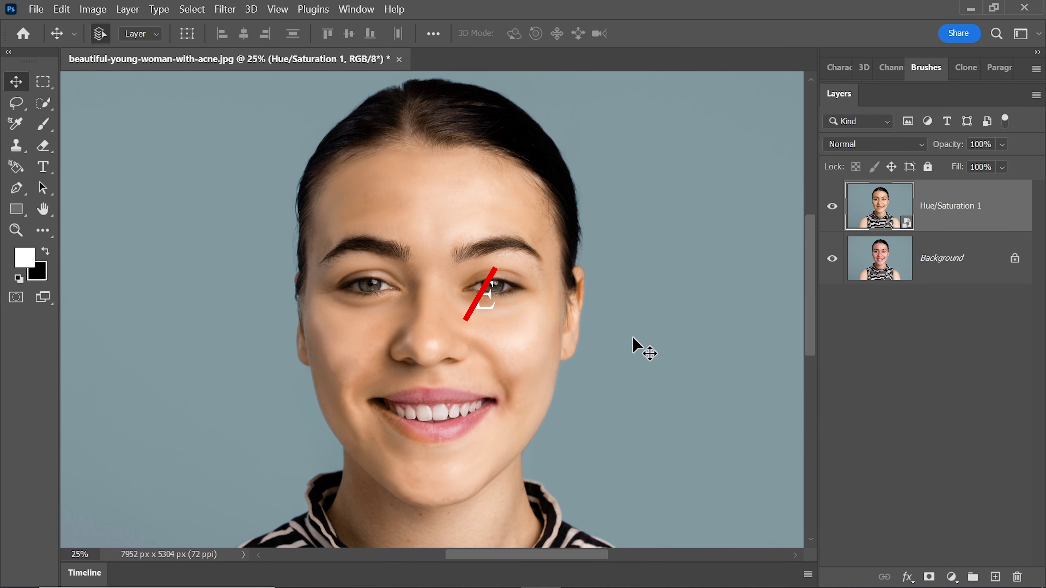